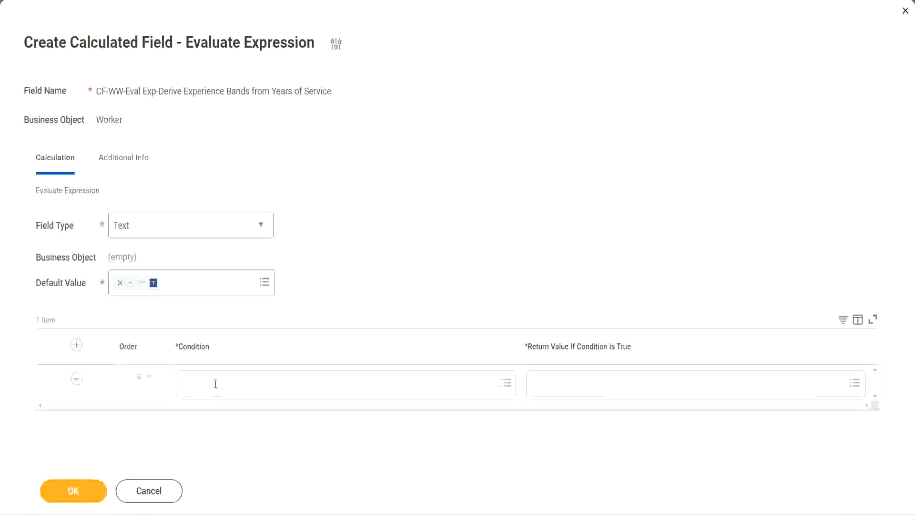
Copy the Field 1 name from the Notepad++ notes and set the first row's condition to CF-WW-TF-Length of Service between 0 and 7 years
left_click(216, 384)
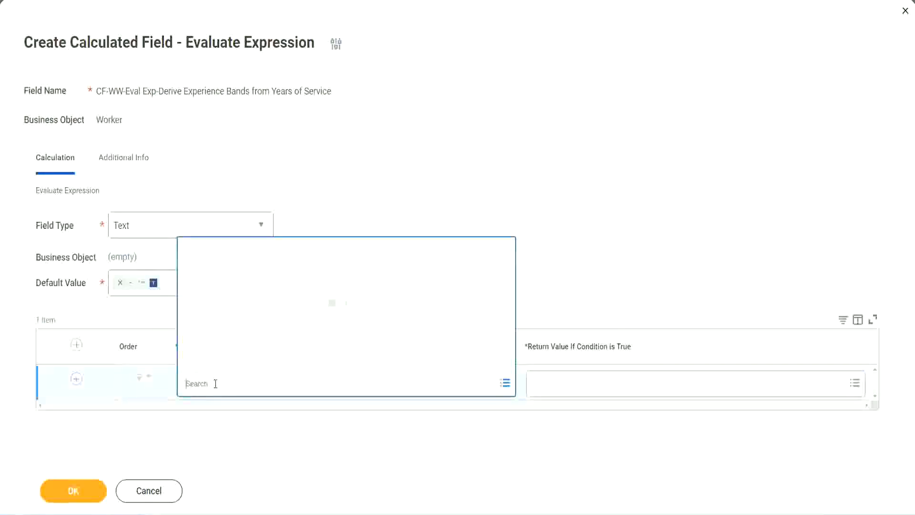
left_click(351, 217)
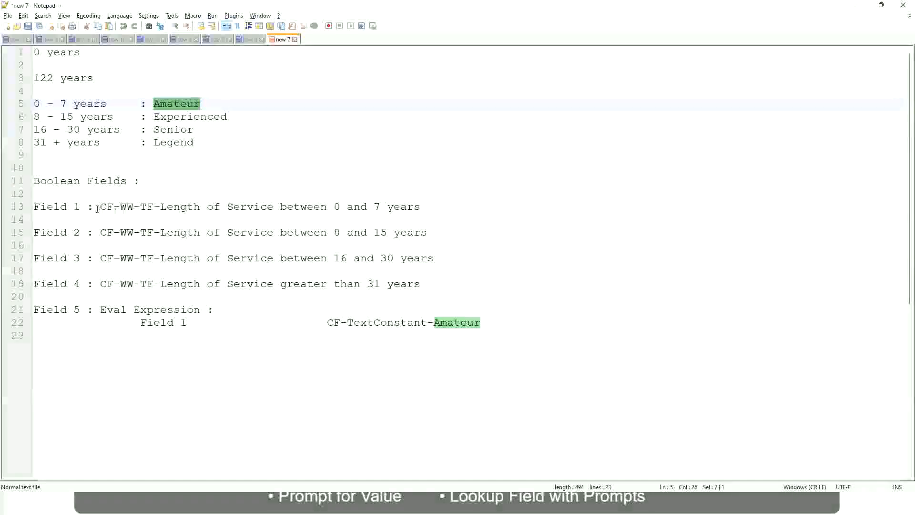
left_click_drag(103, 206, 421, 210)
key("ctrl+c")
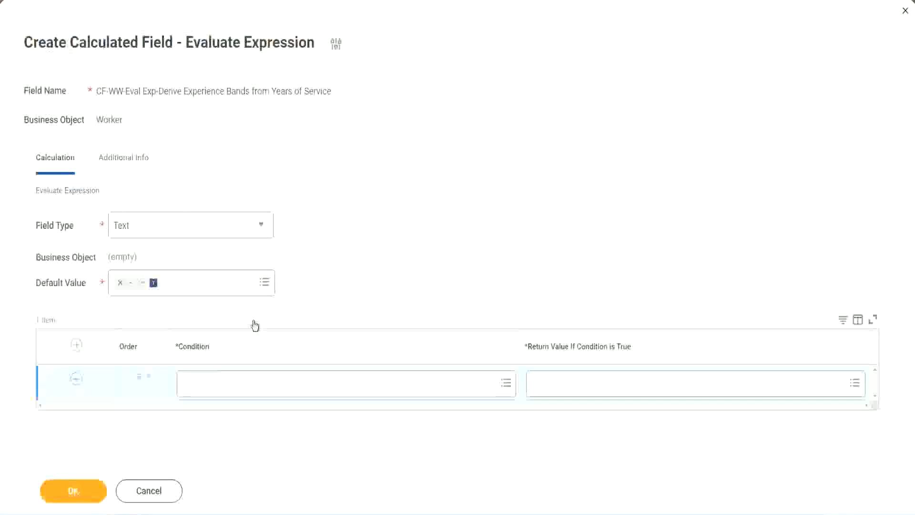
left_click(233, 386)
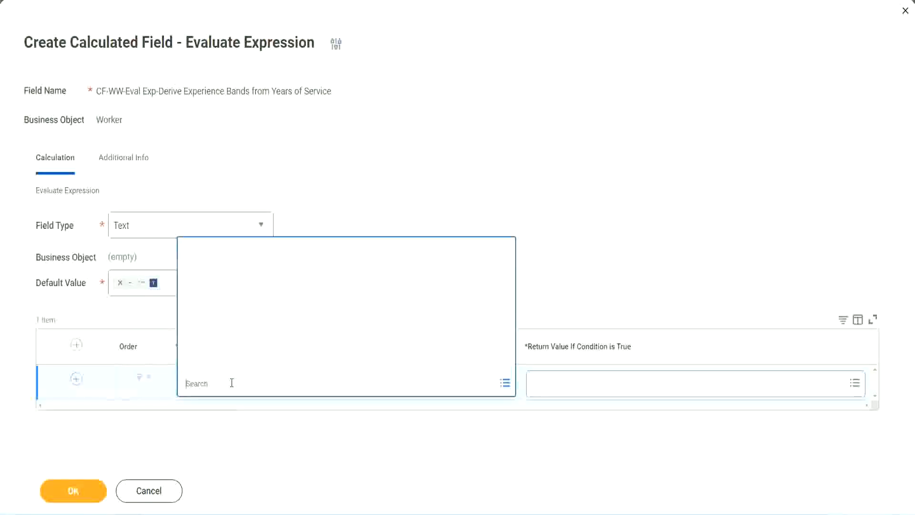
key("ctrl+v")
key("Return")
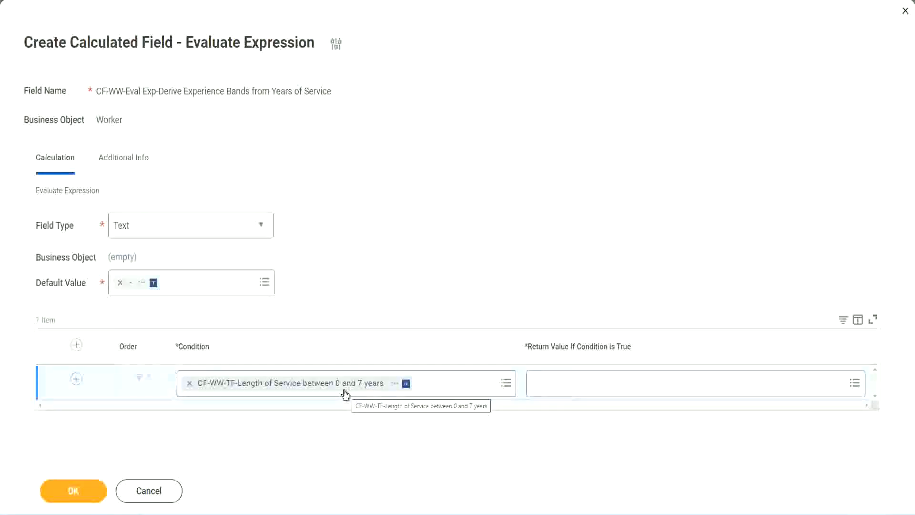
left_click(595, 388)
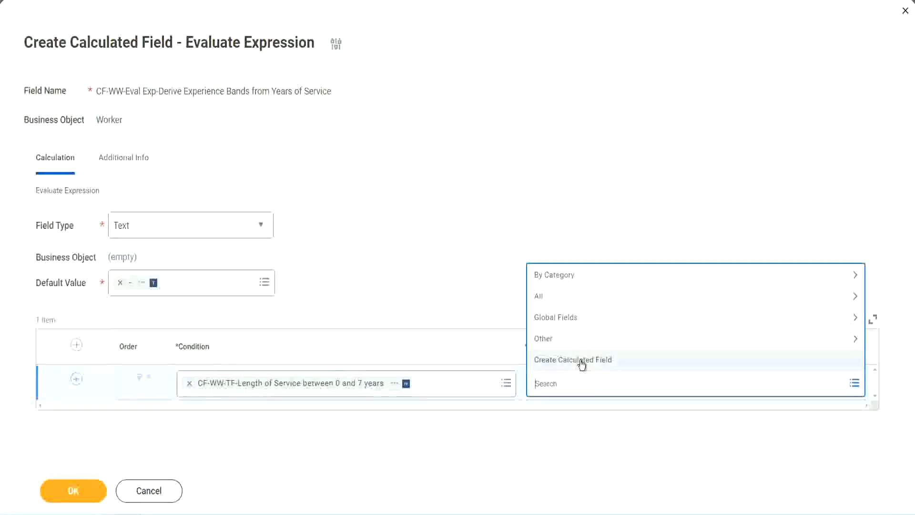
left_click(531, 238)
left_click(552, 389)
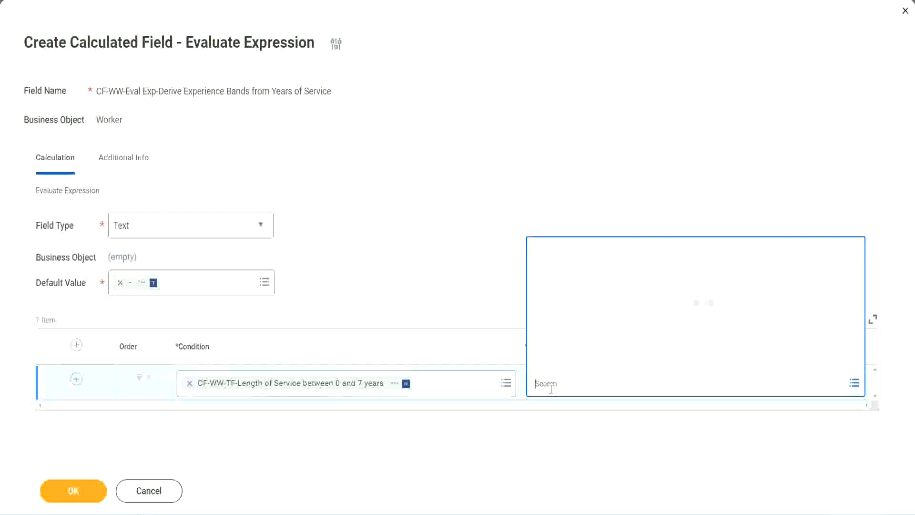
type("Amaterue")
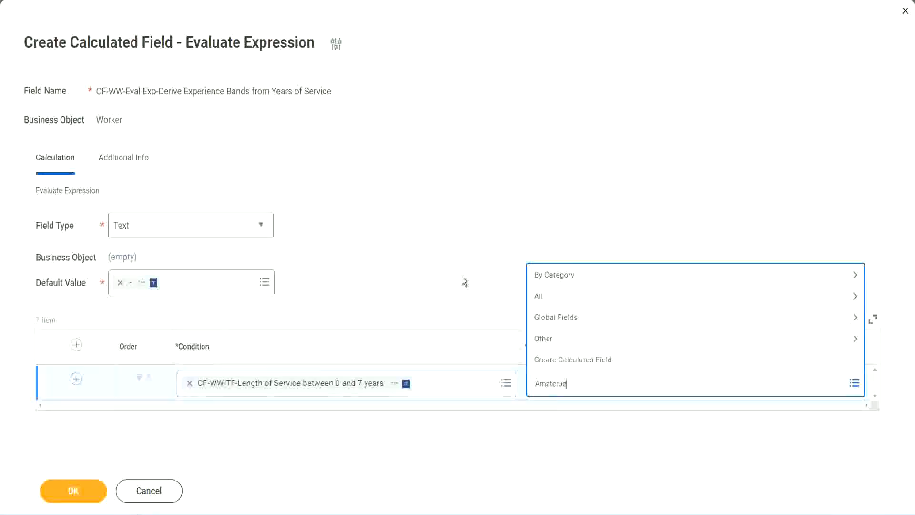
left_click(462, 281)
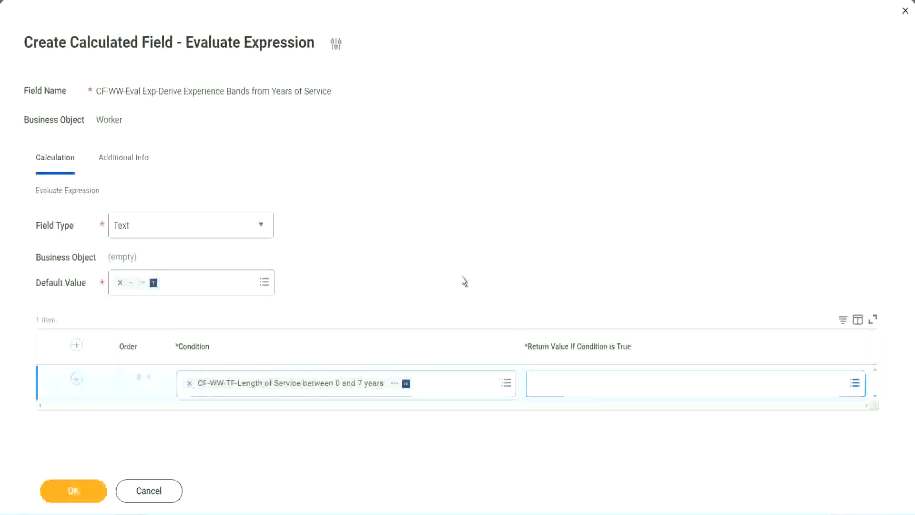
left_click(577, 388)
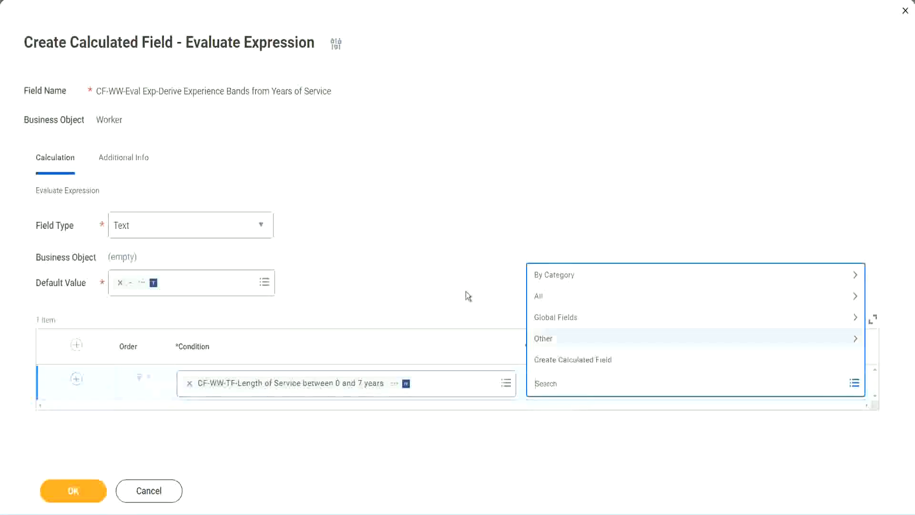
left_click(462, 277)
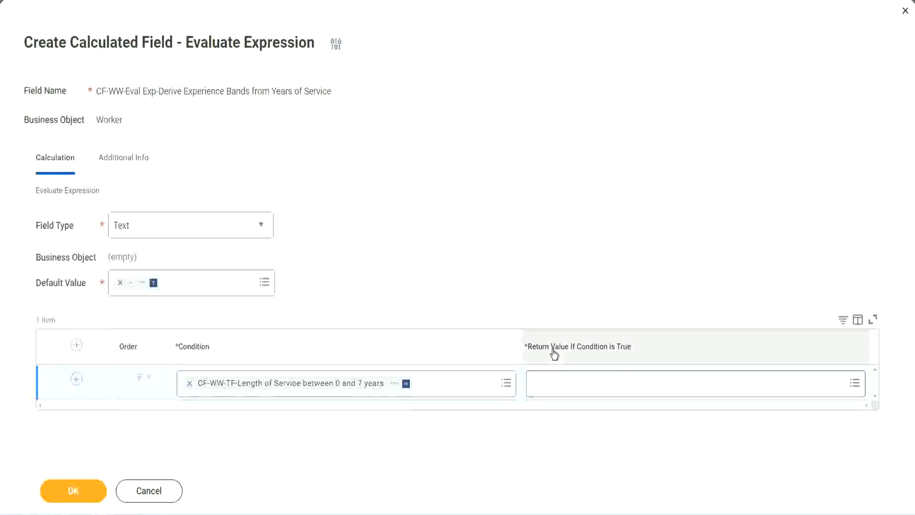
Start creating a calculated field for the first row's return value and name it CF-WW-TC-Amateur
left_click(594, 386)
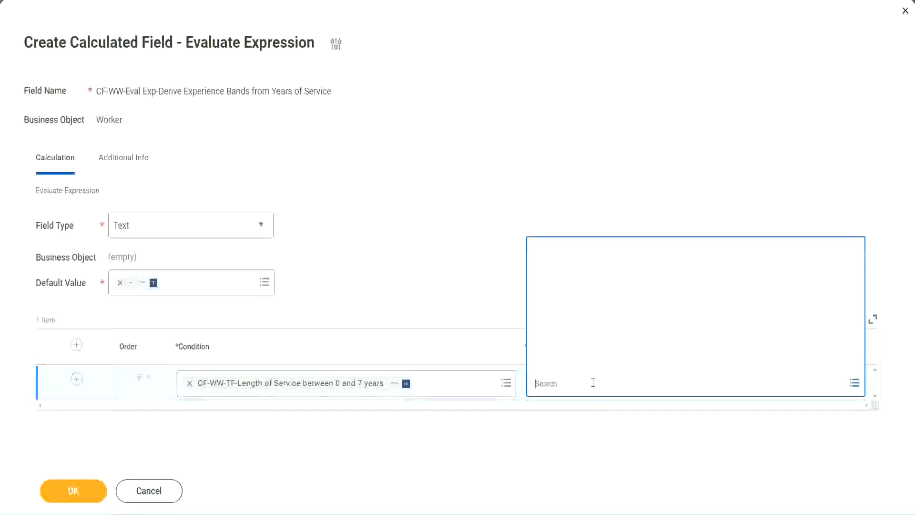
left_click(586, 361)
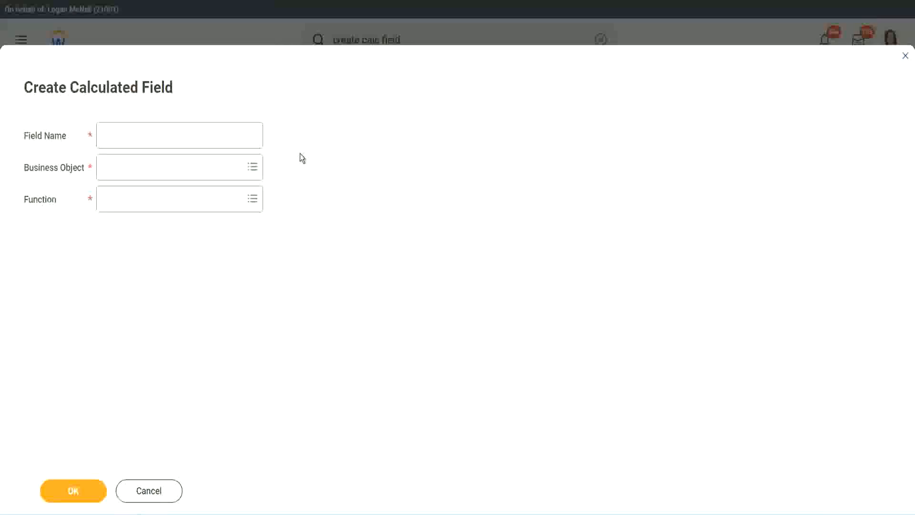
left_click(111, 137)
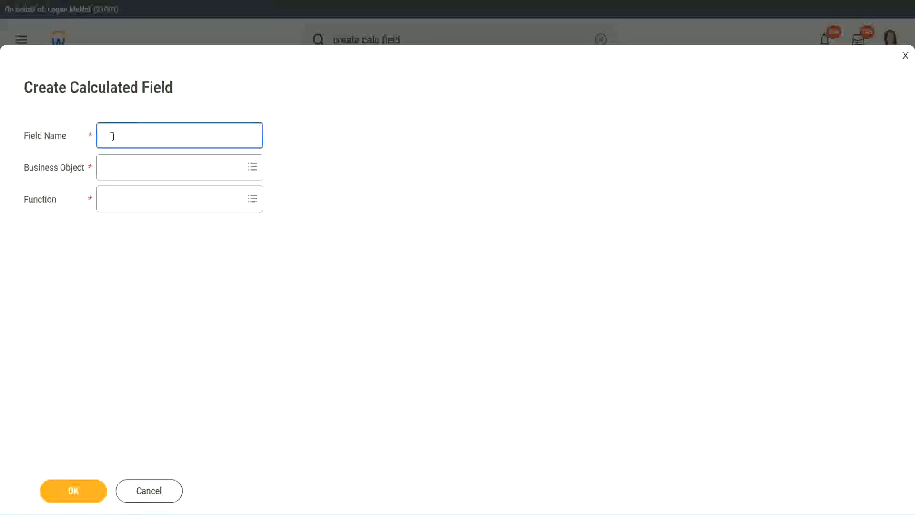
type("CF_TC-Amateur")
left_click(113, 135)
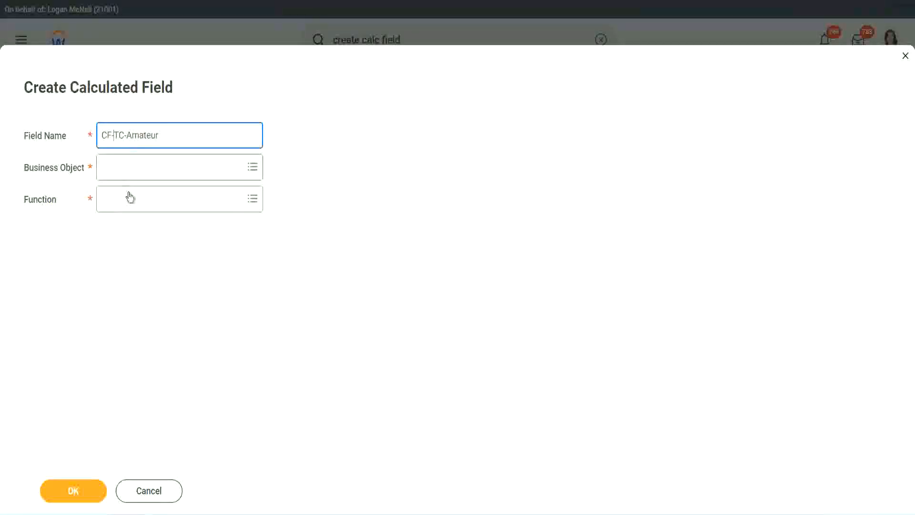
type("WW-")
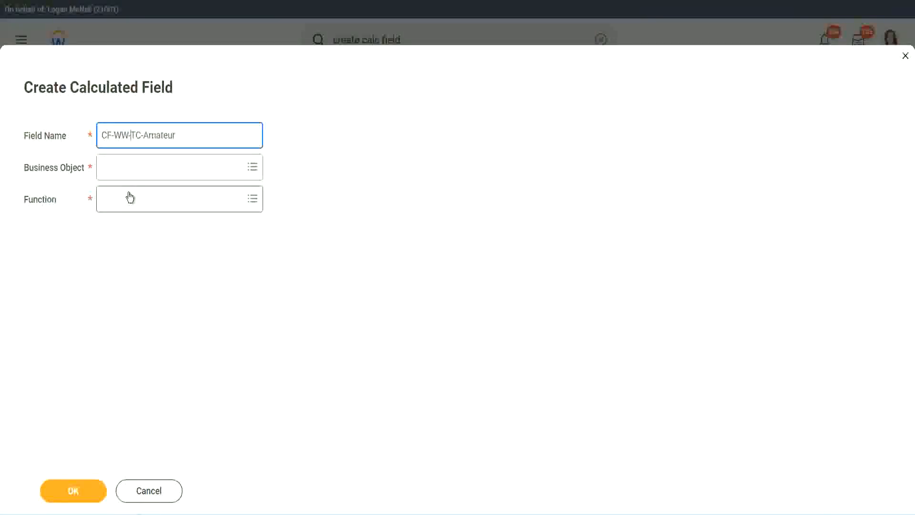
Set the new calculated field's business object to Global
left_click(130, 167)
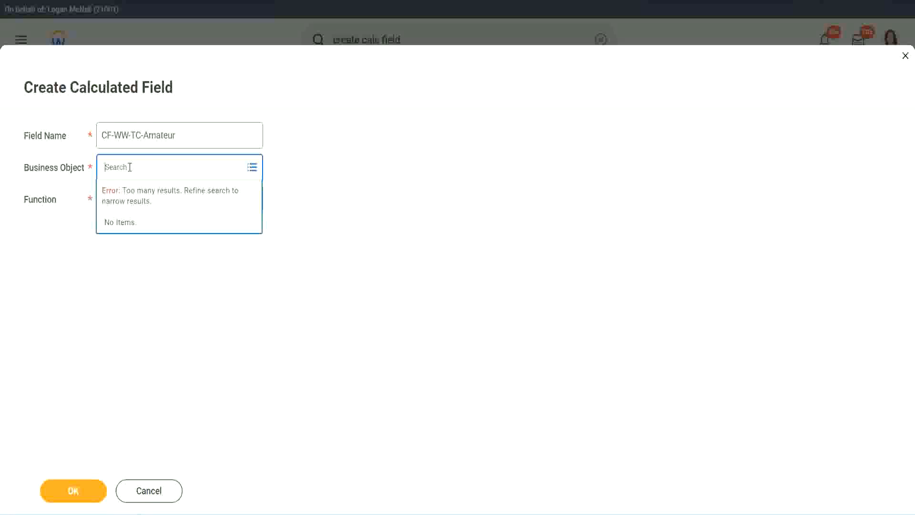
type("worker")
key("BackSpace")
key("BackSpace")
key("BackSpace")
key("BackSpace")
type("globa")
key("Return")
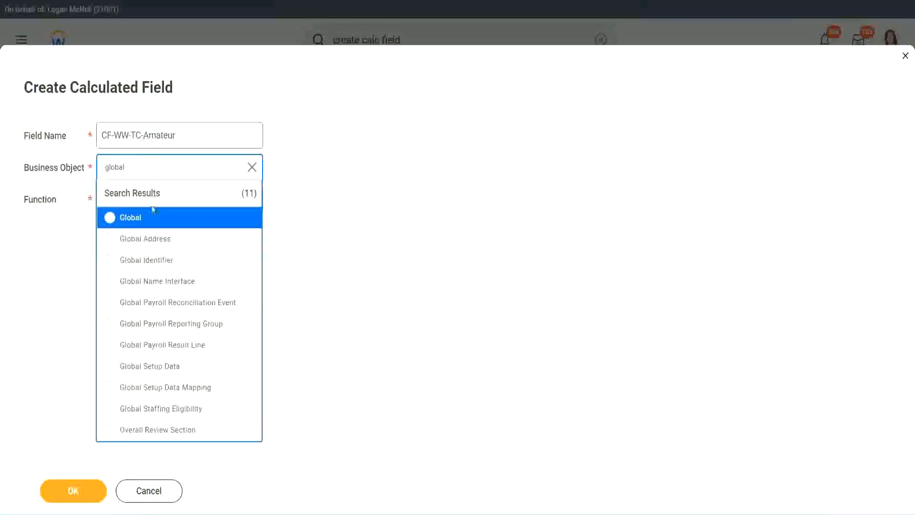
left_click(142, 224)
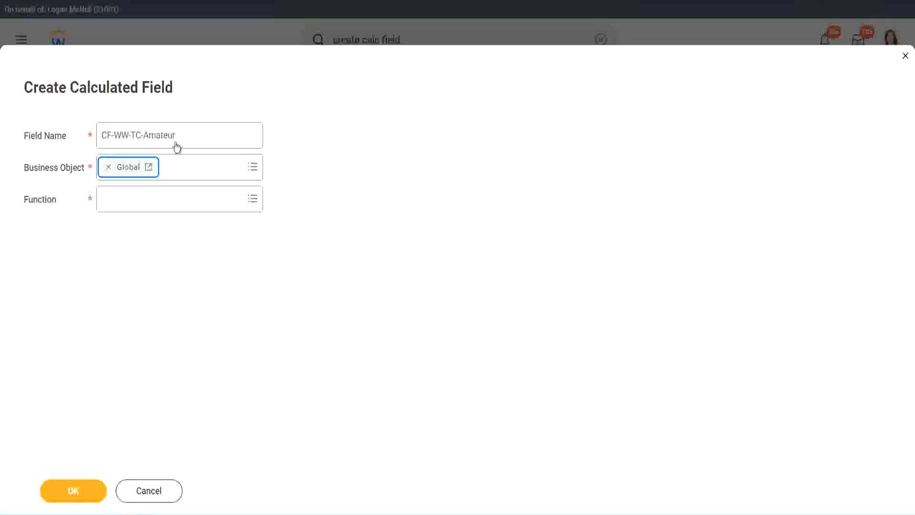
triple_click(236, 129)
left_click(200, 137)
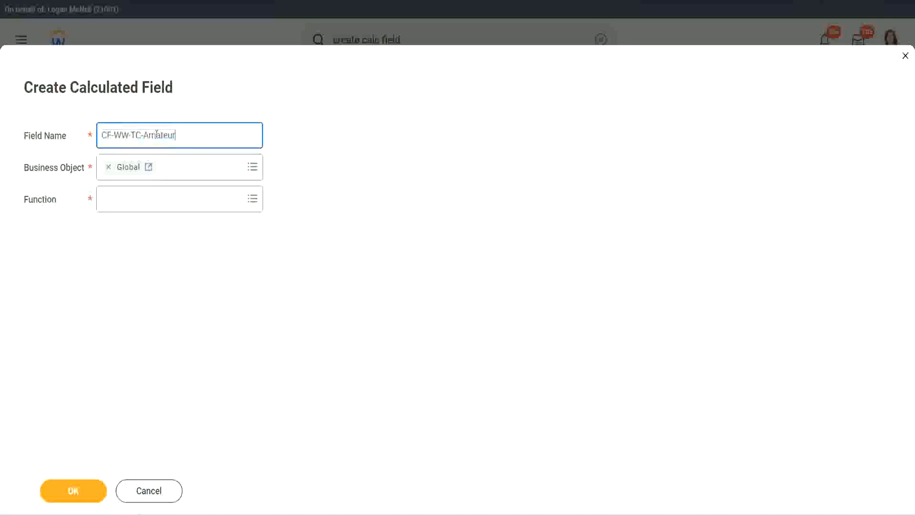
double_click(158, 134)
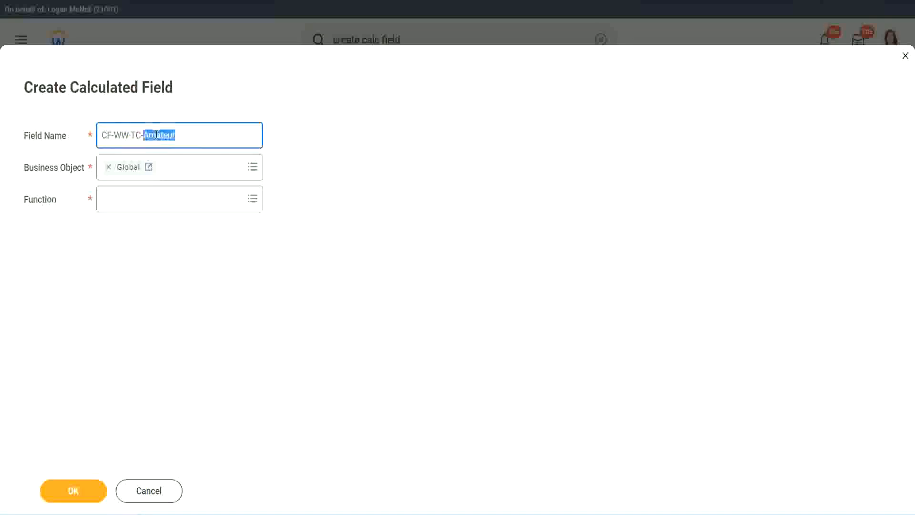
left_click(189, 133)
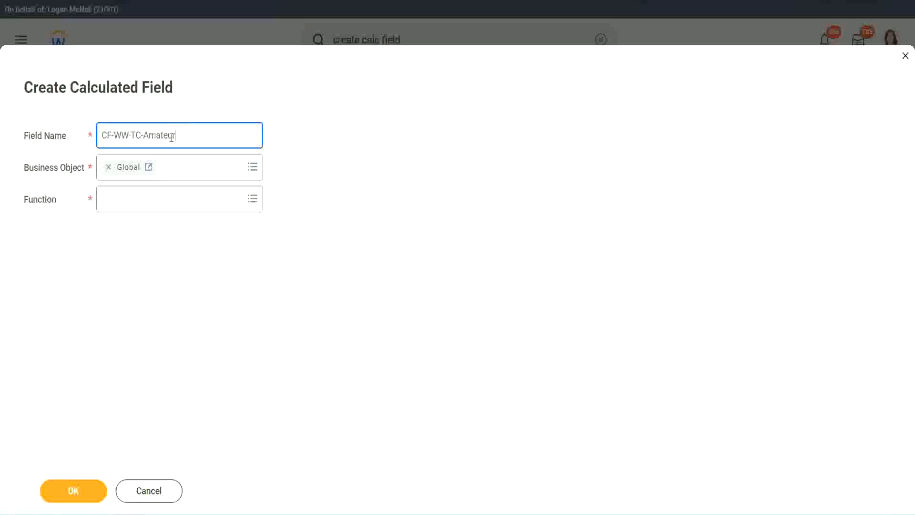
double_click(171, 137)
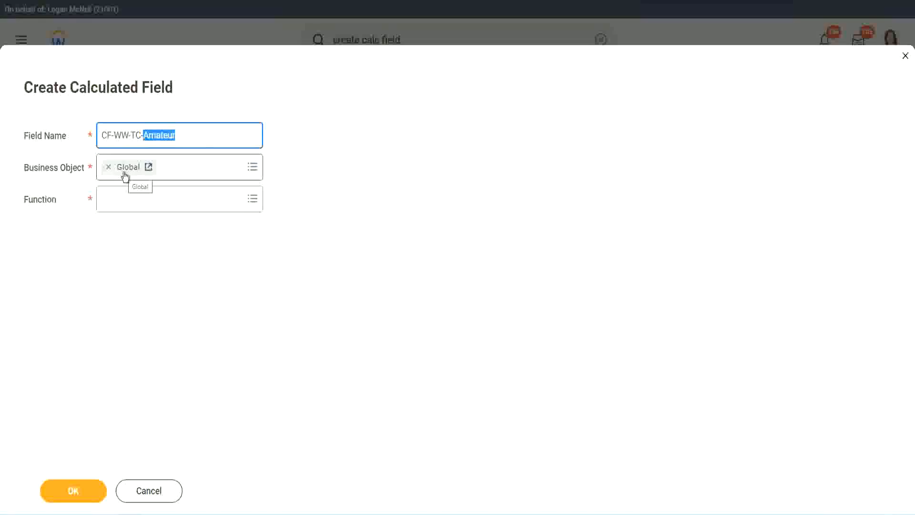
Choose Text Constant as the new field's function and continue to its definition
left_click(127, 199)
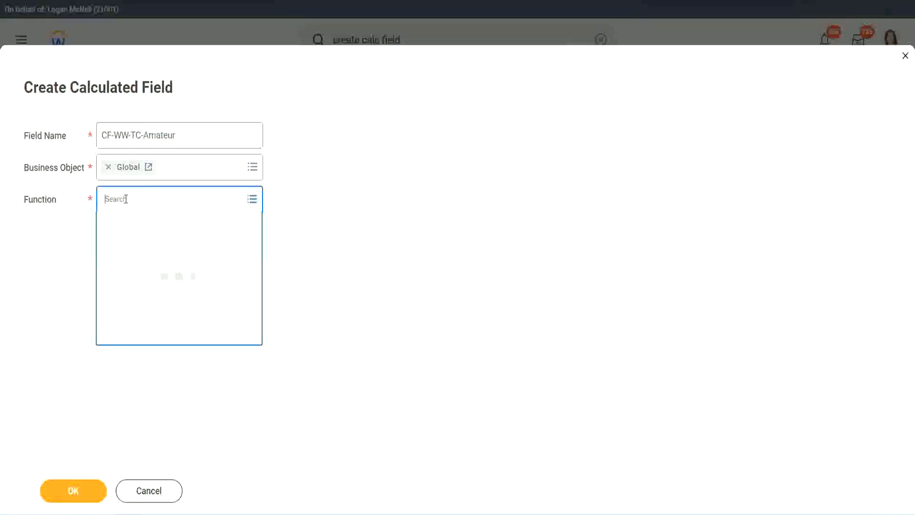
type("text const")
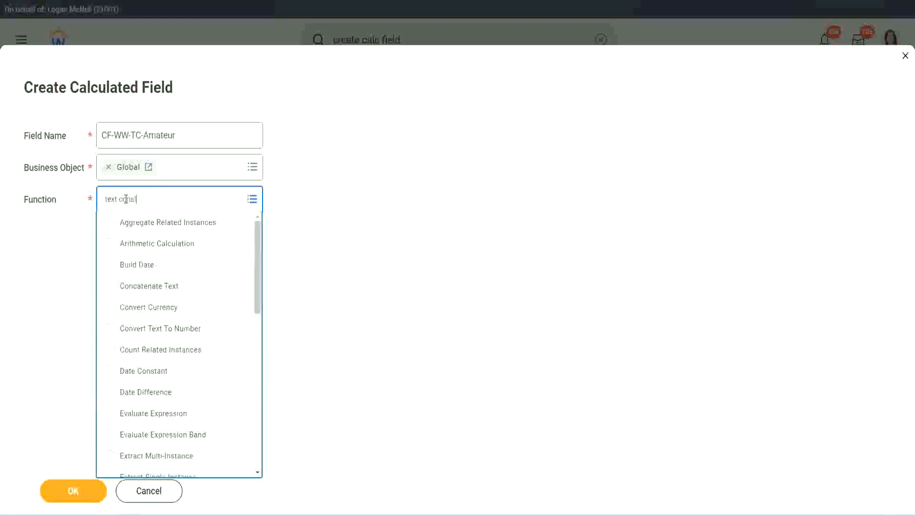
key("Return")
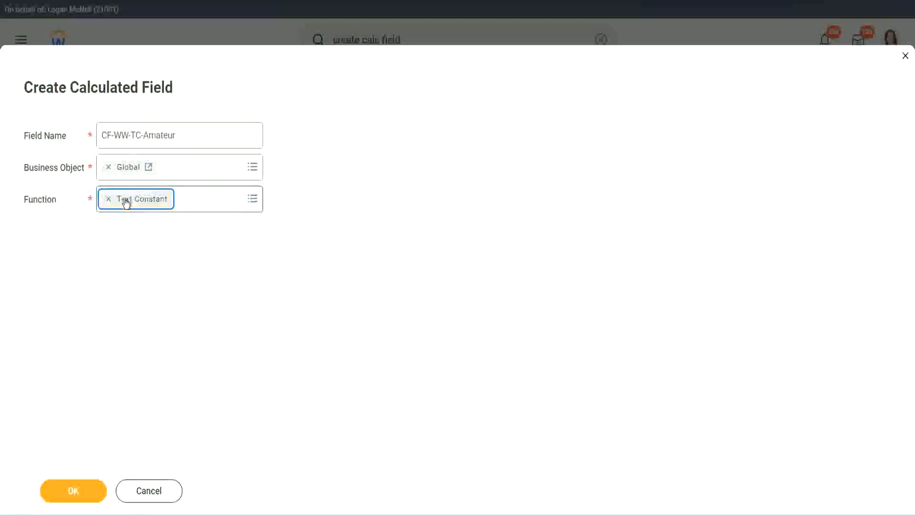
left_click(74, 491)
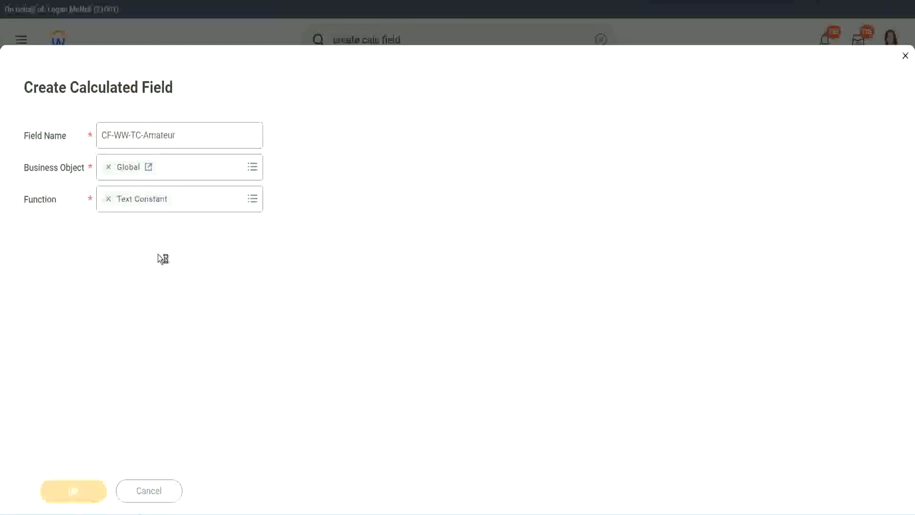
Set the text constant to Amateur, save the field, and copy its name from the first row's return value
left_click(153, 270)
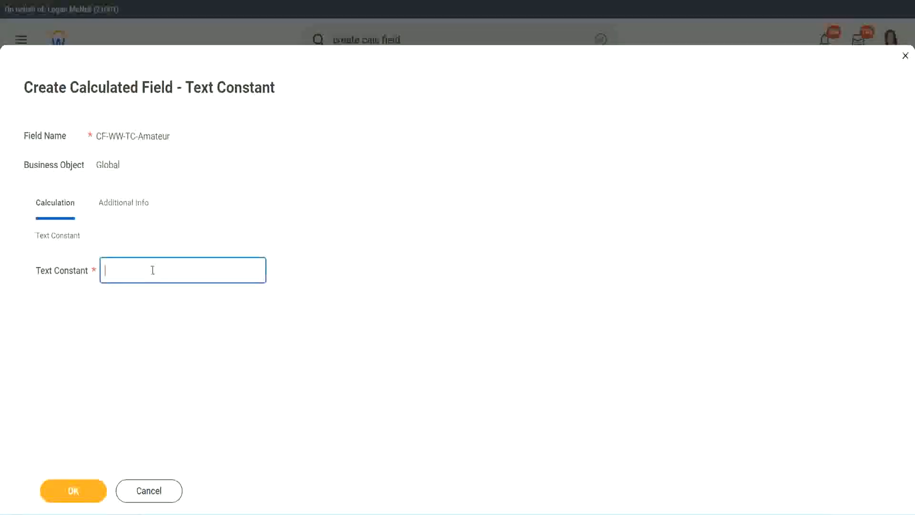
type("Amateur")
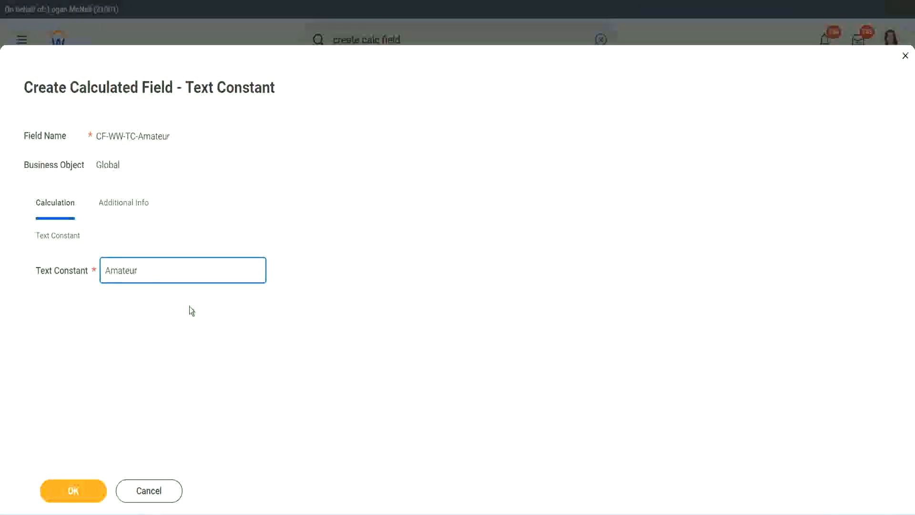
left_click(72, 491)
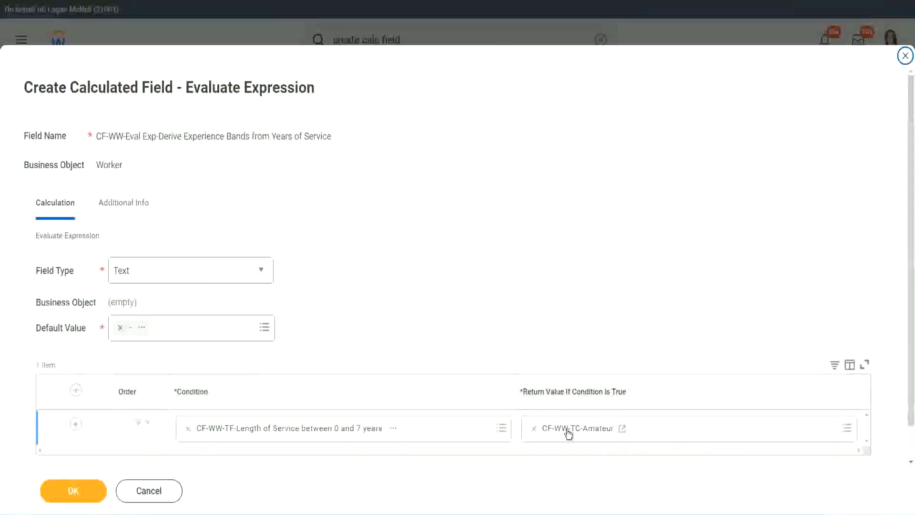
right_click(569, 432)
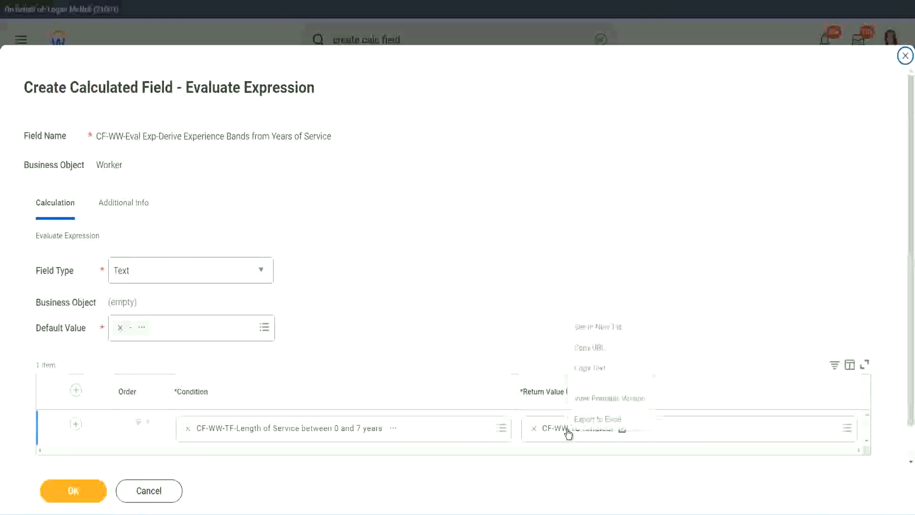
left_click(600, 370)
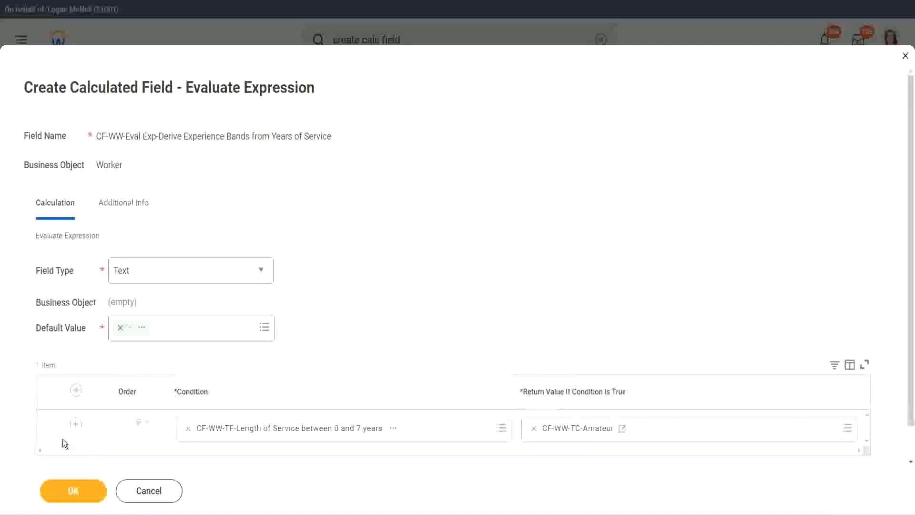
Add three condition rows and set the second row's condition to CF-WW-TF-Length of Service between 8 and 15 years
left_click(75, 424)
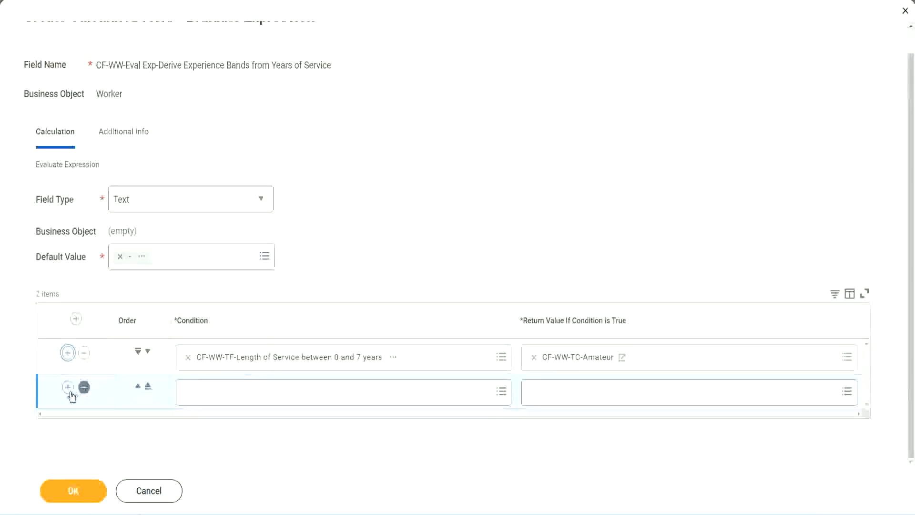
left_click(68, 388)
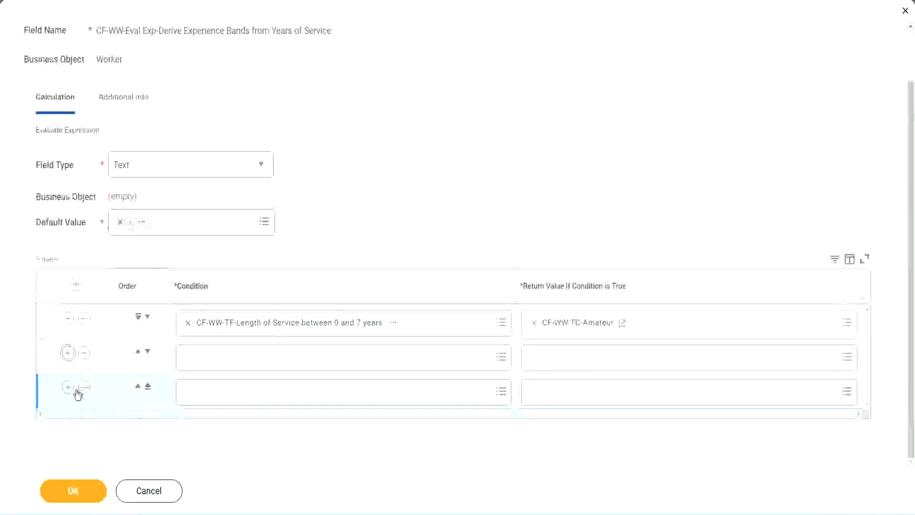
left_click(225, 357)
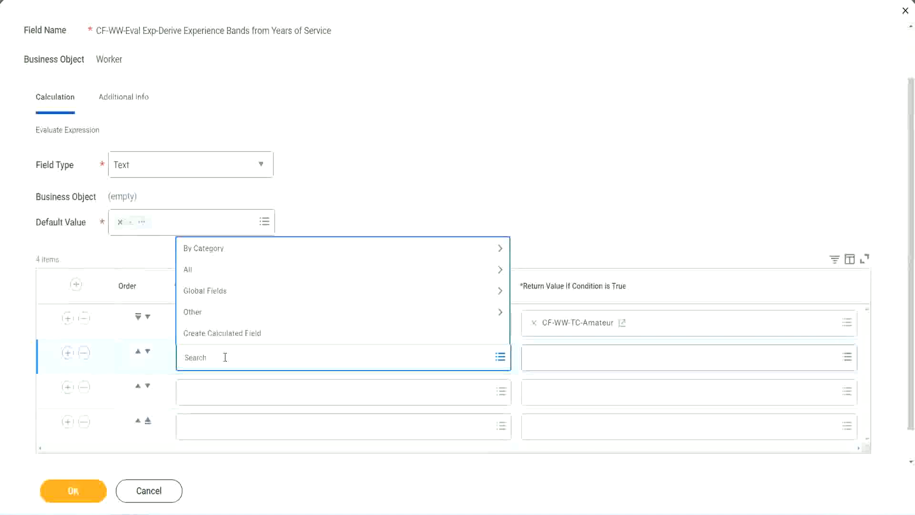
type("cf-ww")
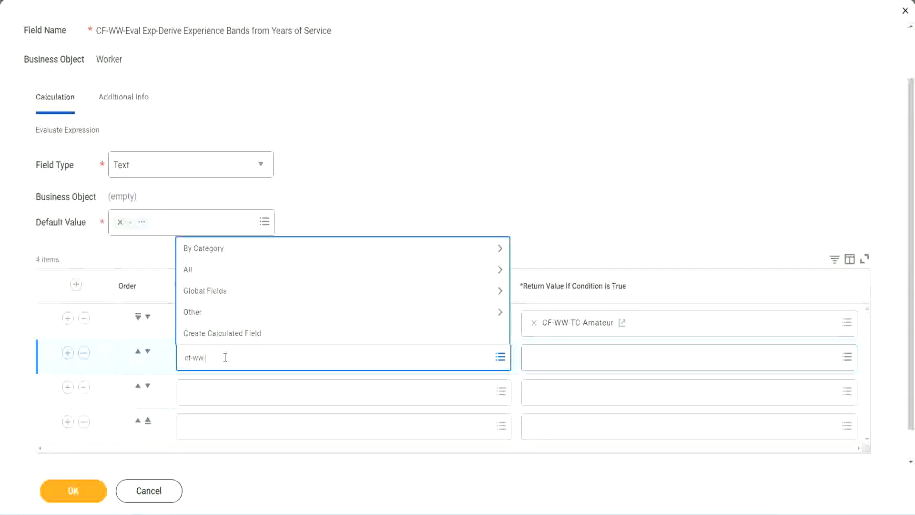
type("-tf")
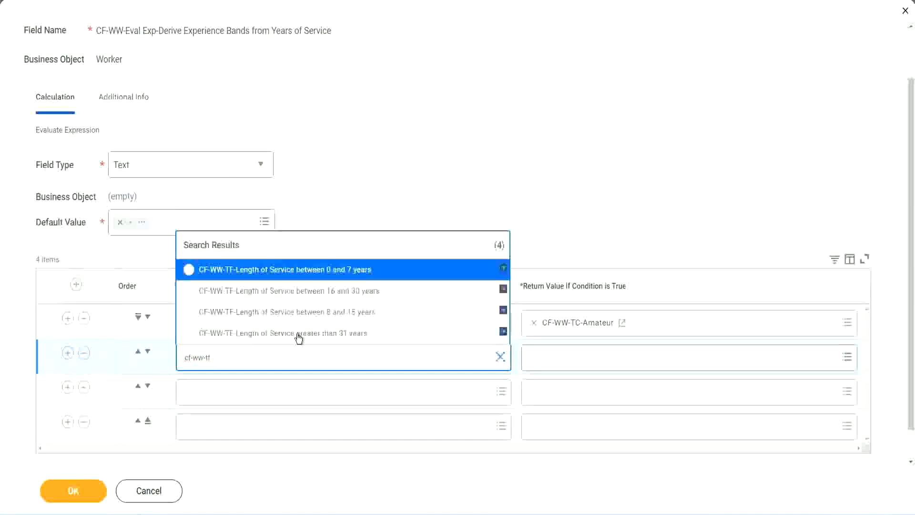
left_click(353, 313)
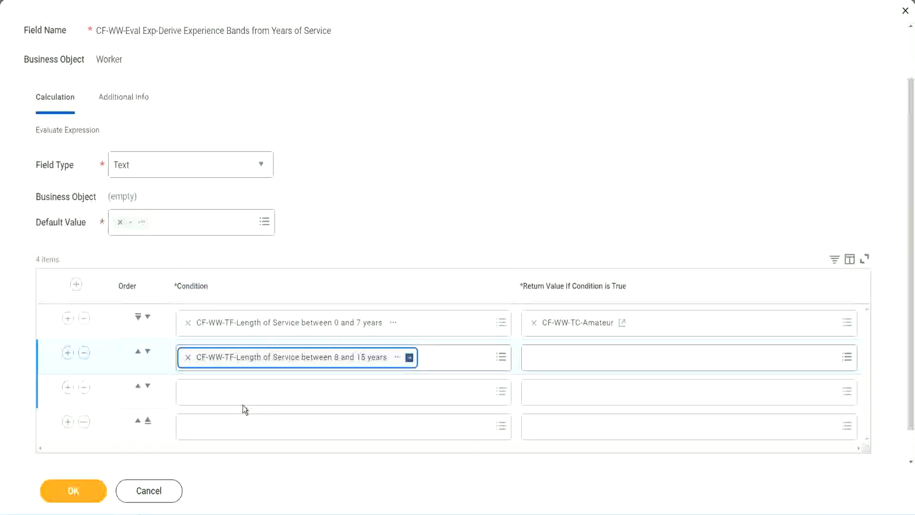
Set the third row's condition to CF-WW-TF-Length of Service between 16 and 30 years
left_click(230, 391)
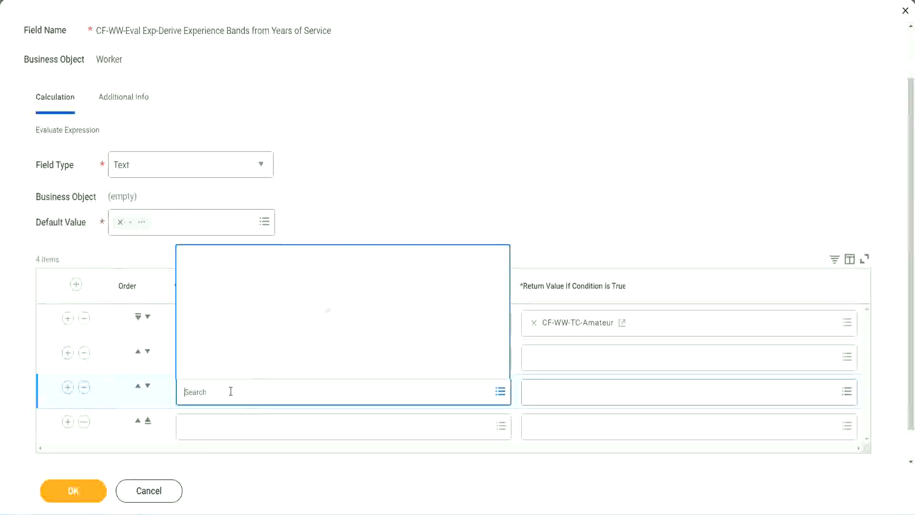
type("cf-ww")
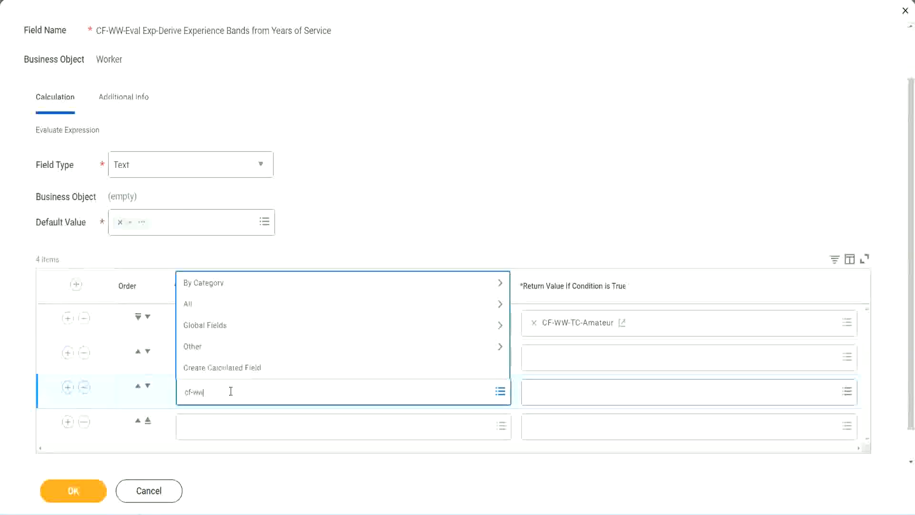
type("-tf")
key("Return")
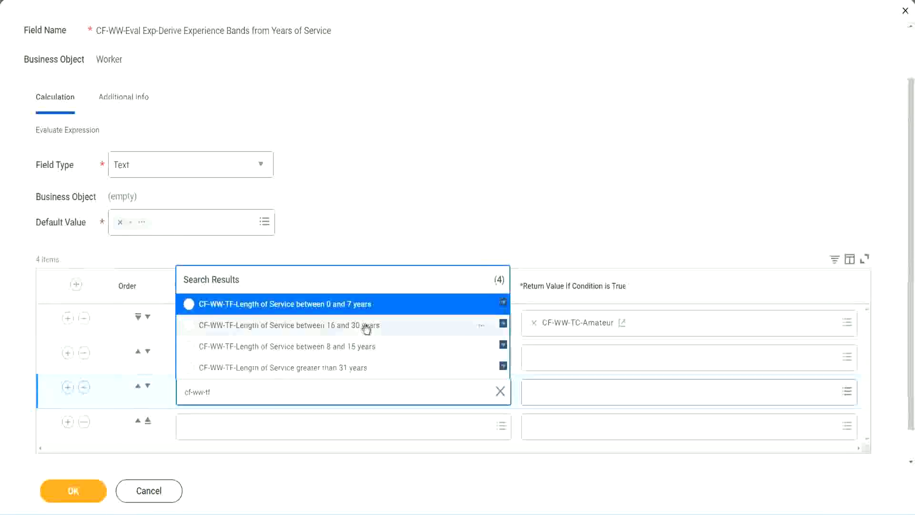
left_click(367, 329)
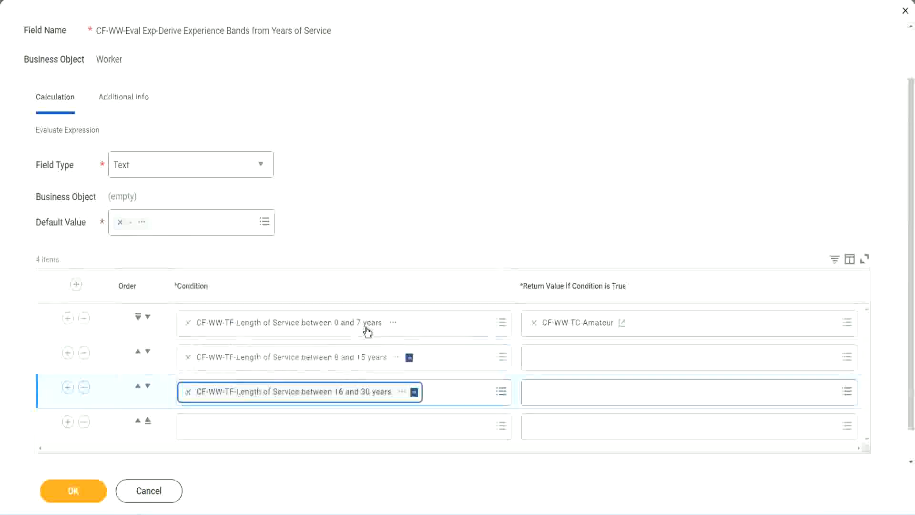
Set the fourth row's condition to CF-WW-TF-Length of Service greater than 31 years
left_click(217, 433)
type("c")
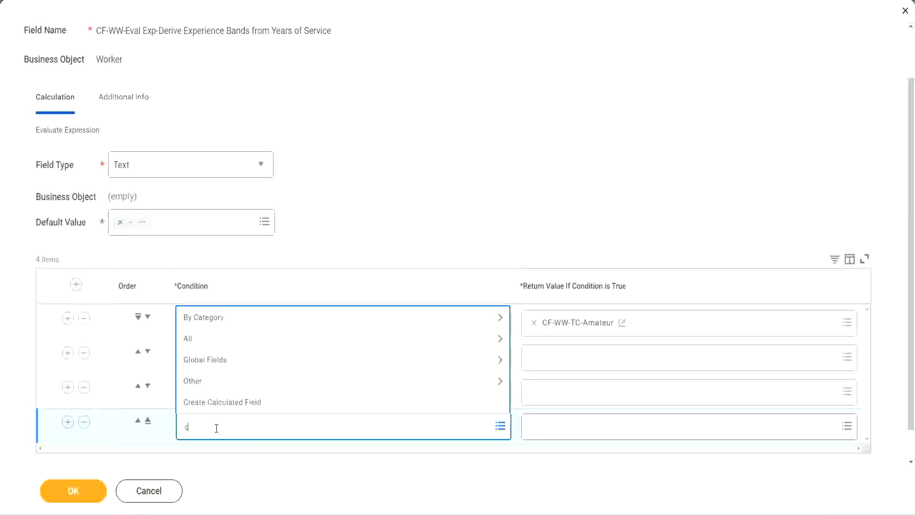
type("f-ww")
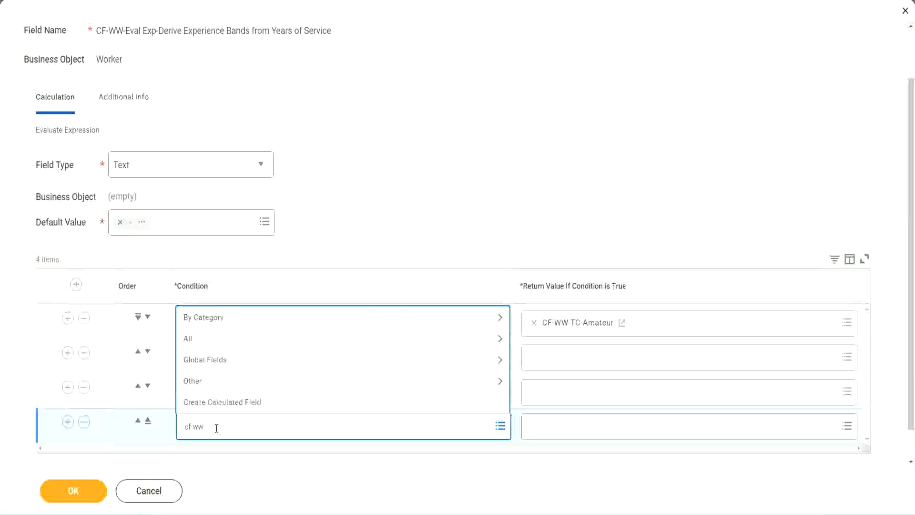
type(" tf 31")
key("Return")
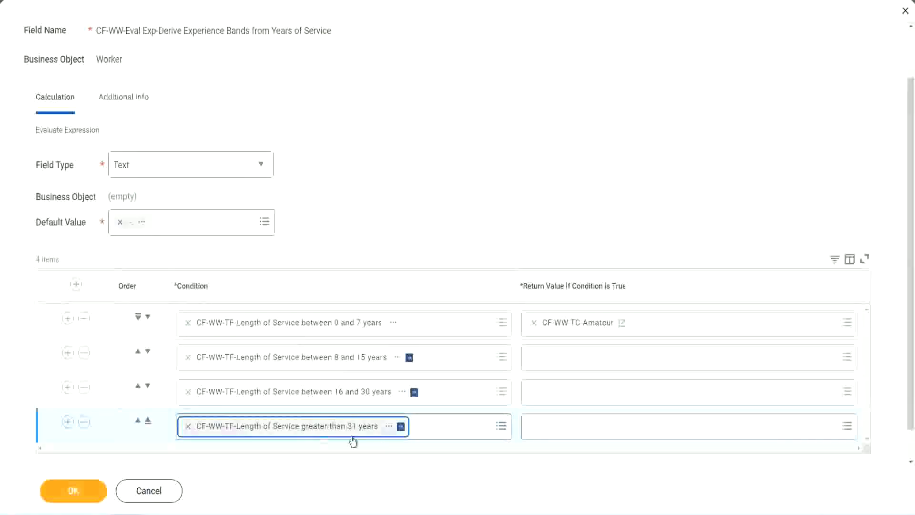
left_click(410, 197)
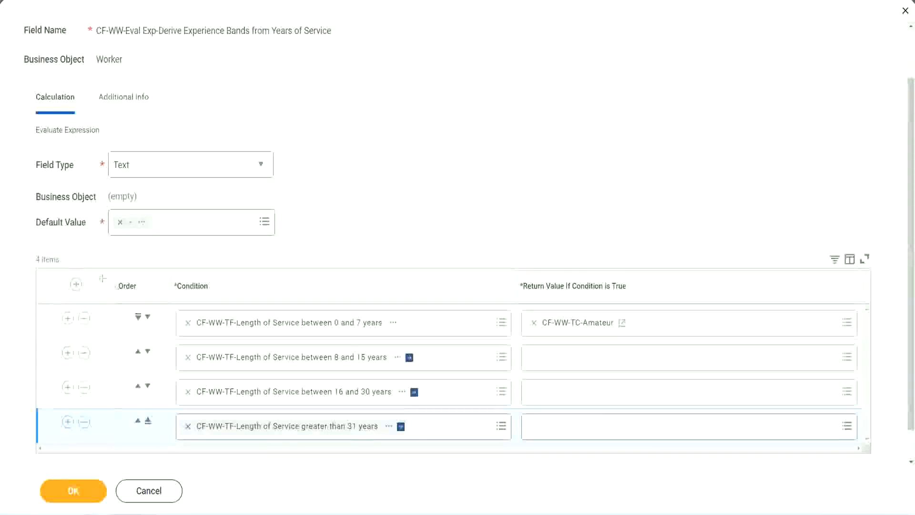
left_click_drag(102, 279, 101, 376)
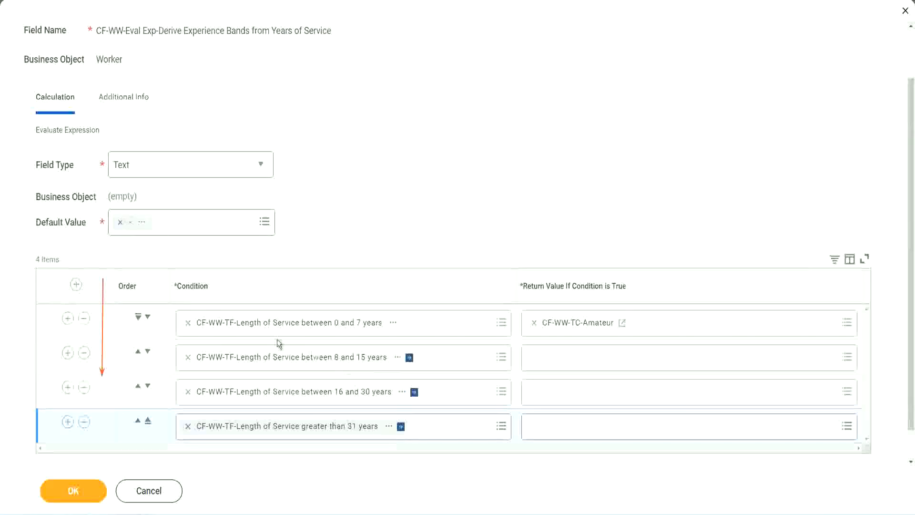
Try placing the 8 to 15 years condition above the 0 to 7 years condition, and restore the original order
left_click(138, 353)
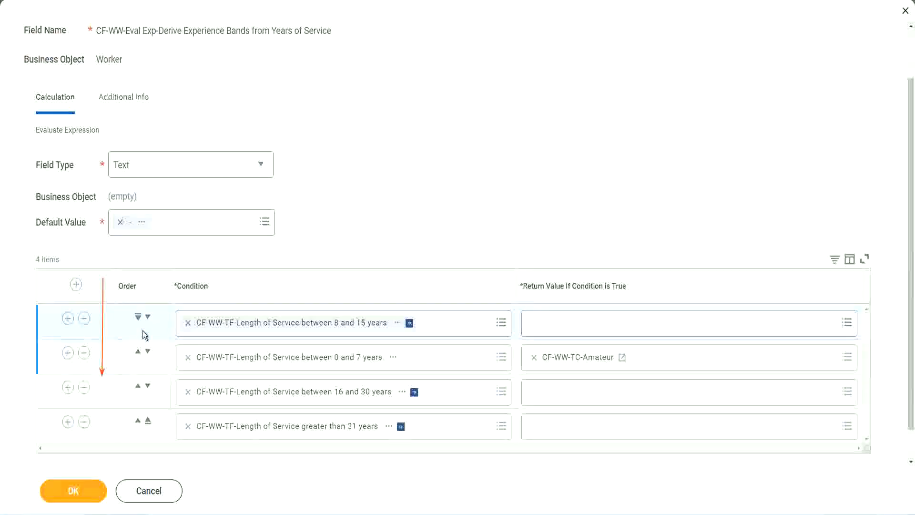
left_click(148, 317)
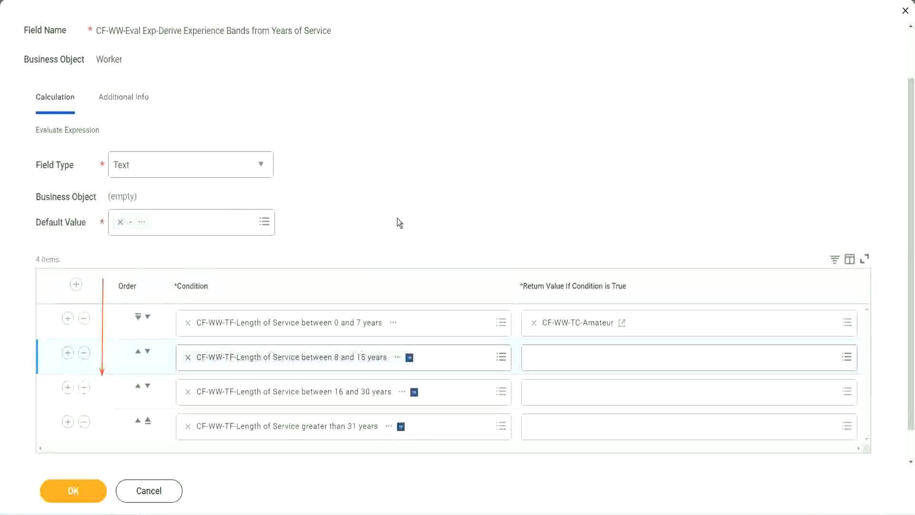
left_click(138, 353)
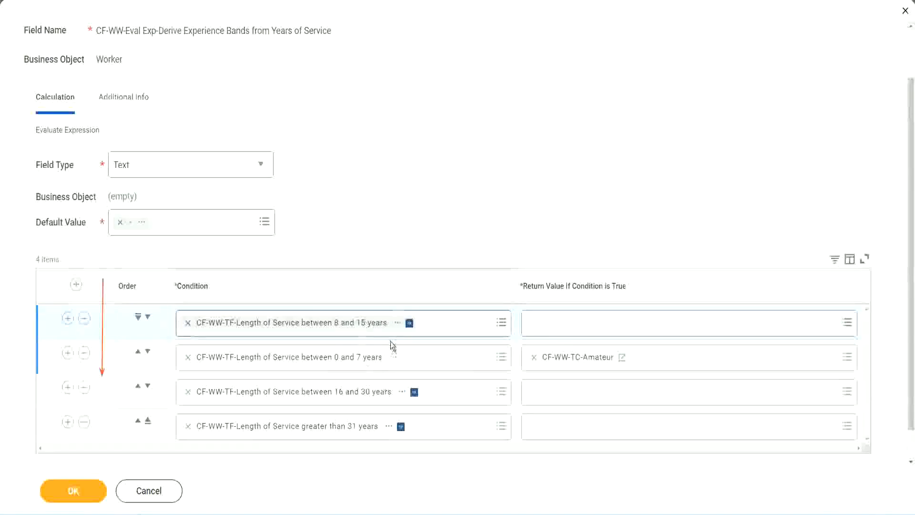
left_click(374, 324)
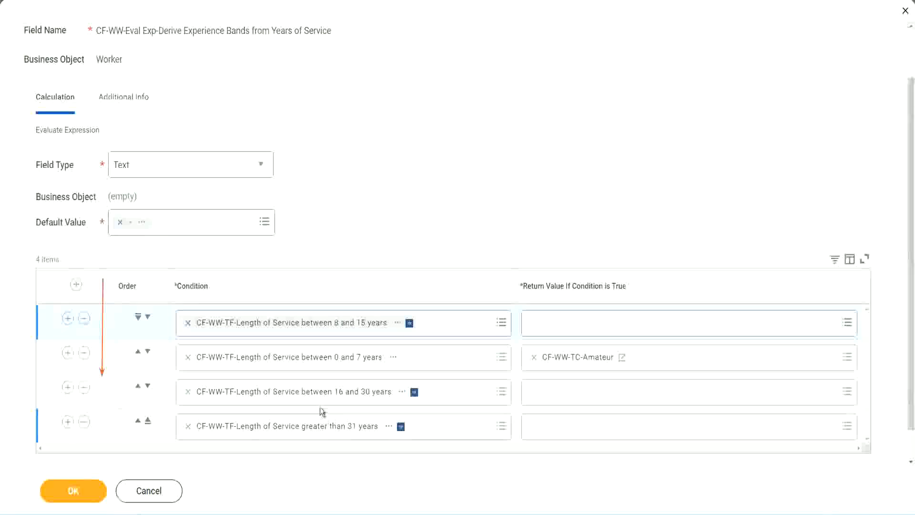
right_click(580, 365)
left_click(603, 361)
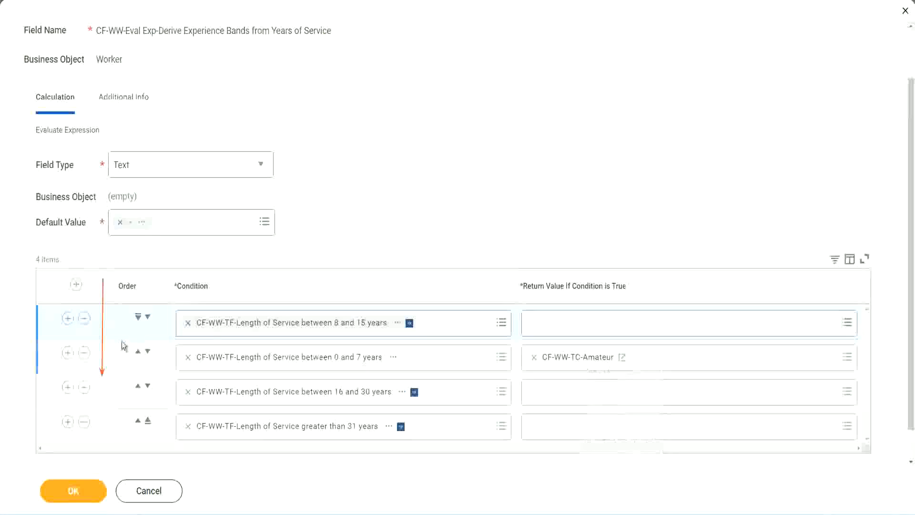
left_click(148, 317)
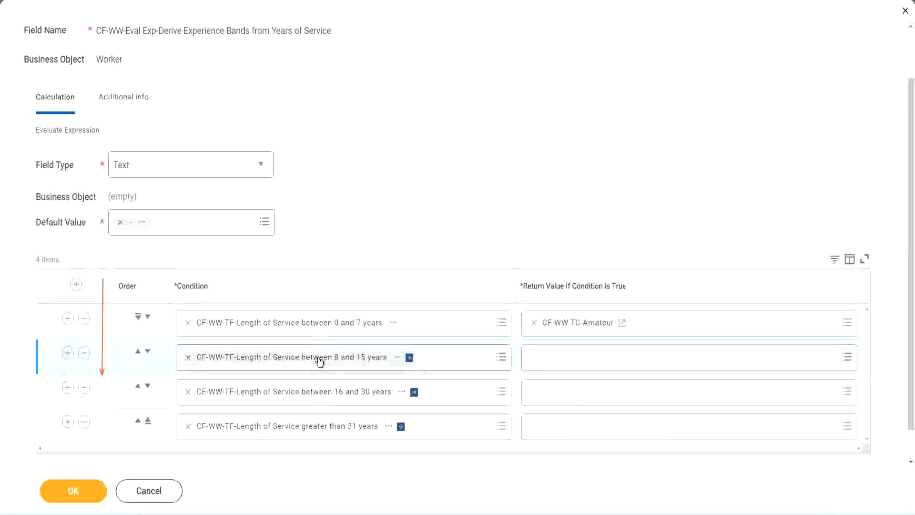
Start a calculated field for the second row's return value, named CF-WW-TC-Experienced, with business object Global and function Text Constant
left_click(534, 358)
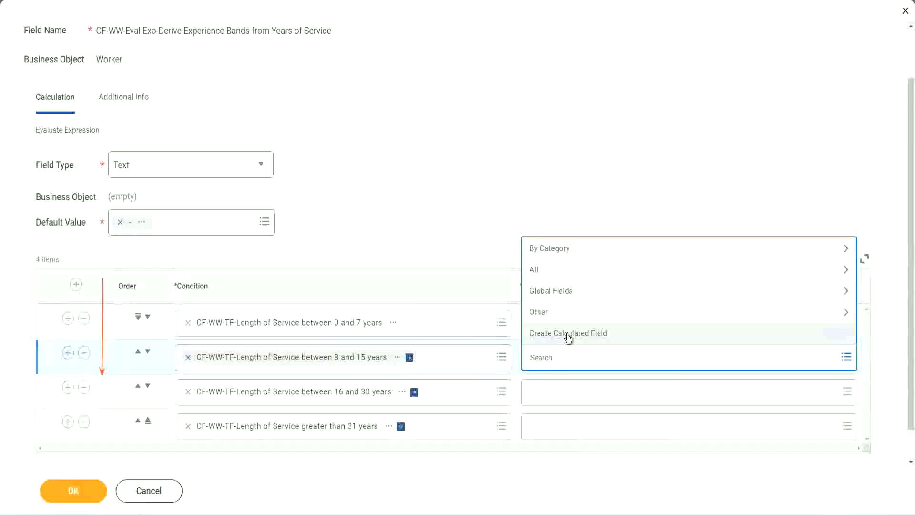
left_click(568, 335)
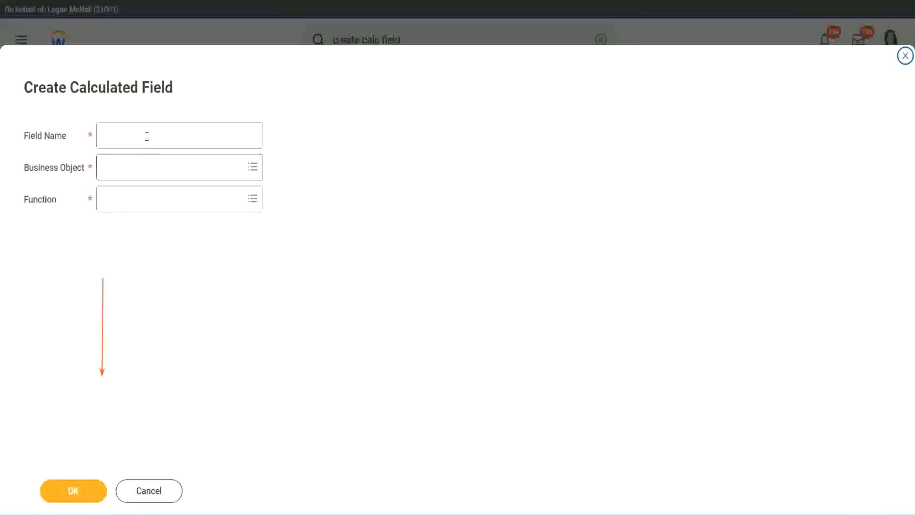
left_click(146, 135)
key("ctrl+v")
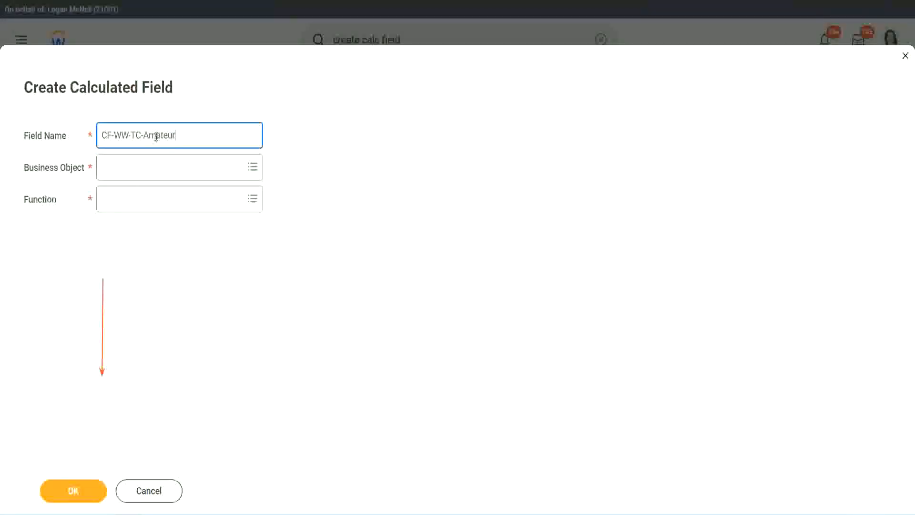
double_click(157, 137)
type("Experienced")
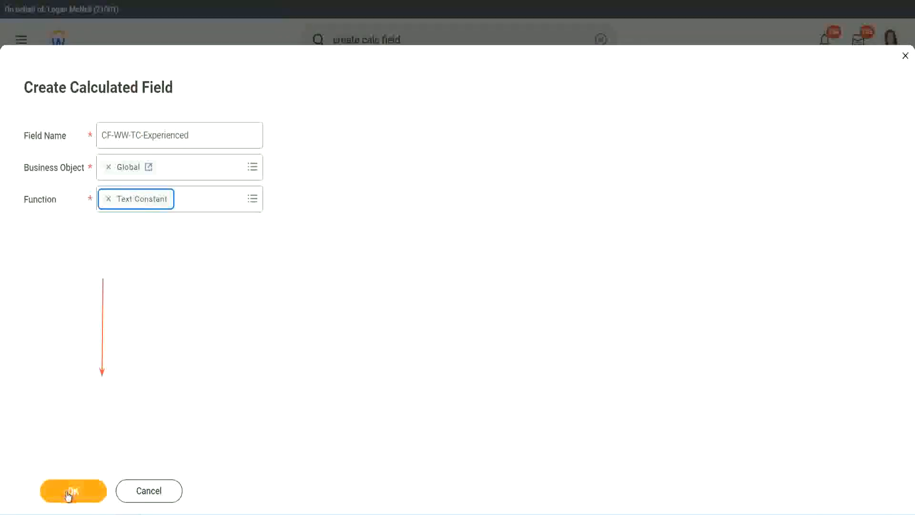
Continue to the field's definition, set its text constant to Experienced, and save it
left_click(69, 495)
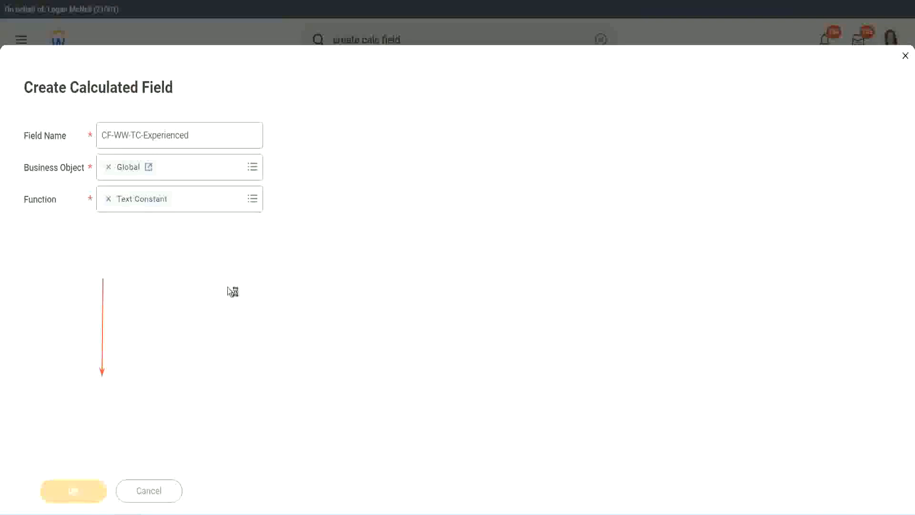
left_click(141, 269)
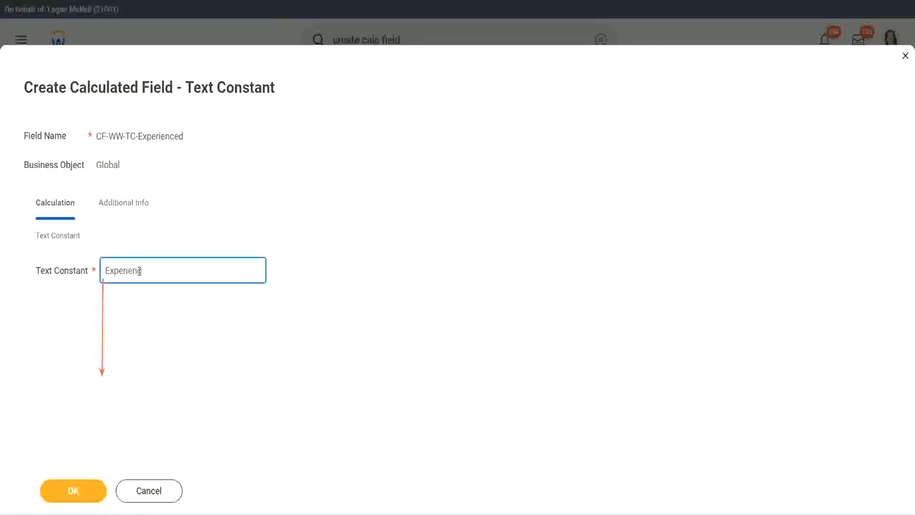
left_click(76, 489)
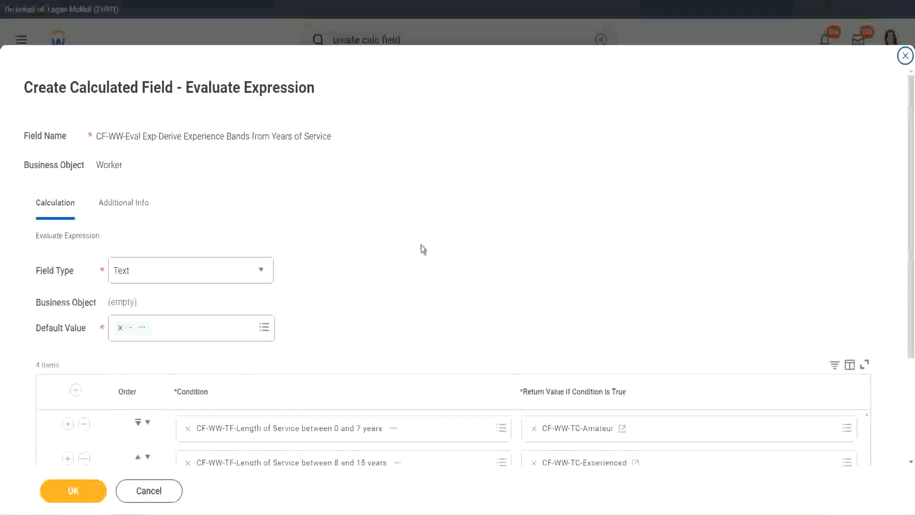
Start creating a calculated field for the third row's return value and enter CF-WW-TC-Amateur as its field name
scroll(421, 245, "down", 2)
scroll(422, 249, "down", 1)
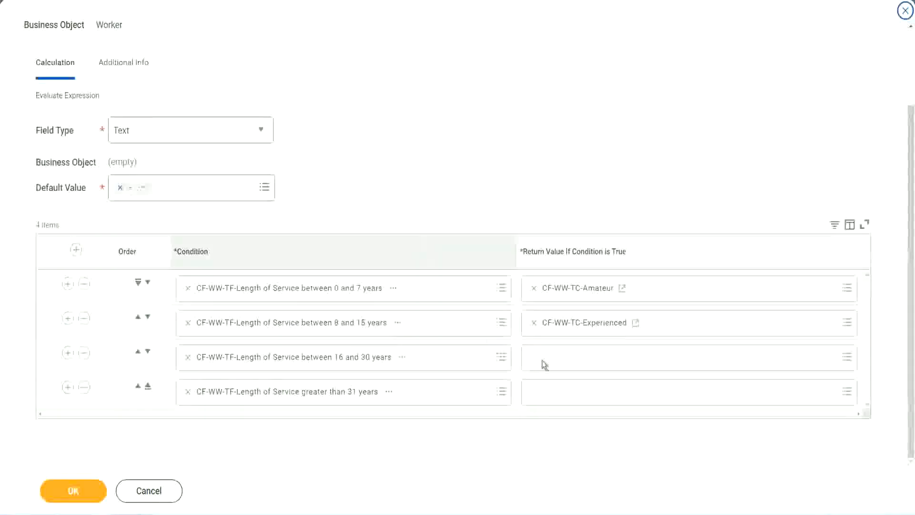
left_click(571, 357)
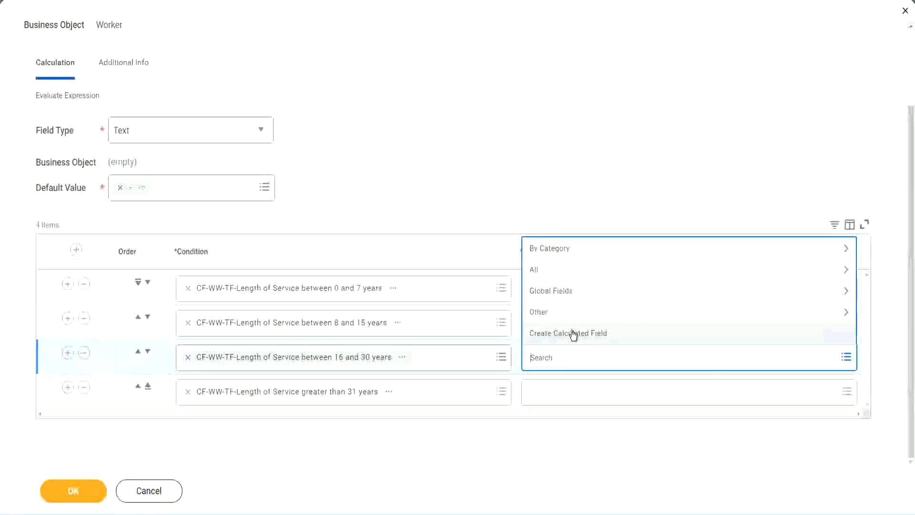
left_click(574, 333)
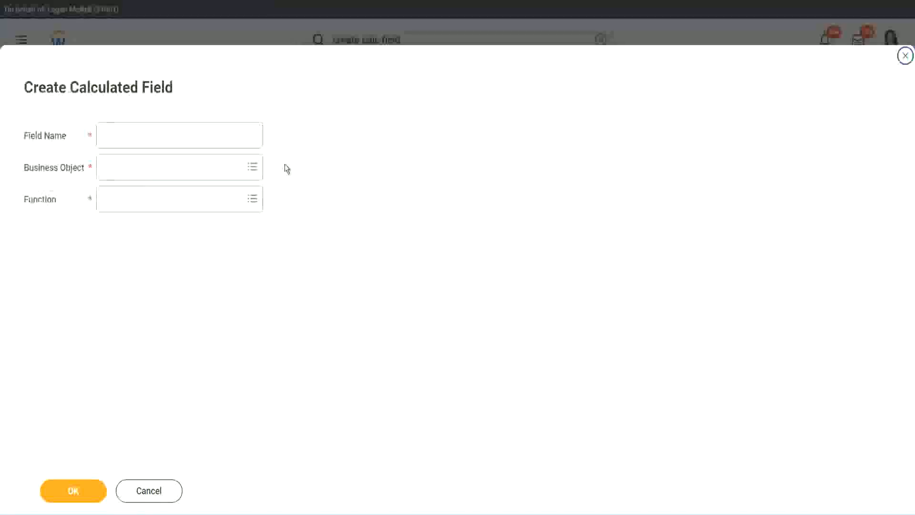
left_click(194, 135)
type("ZI-WW TC Amount")
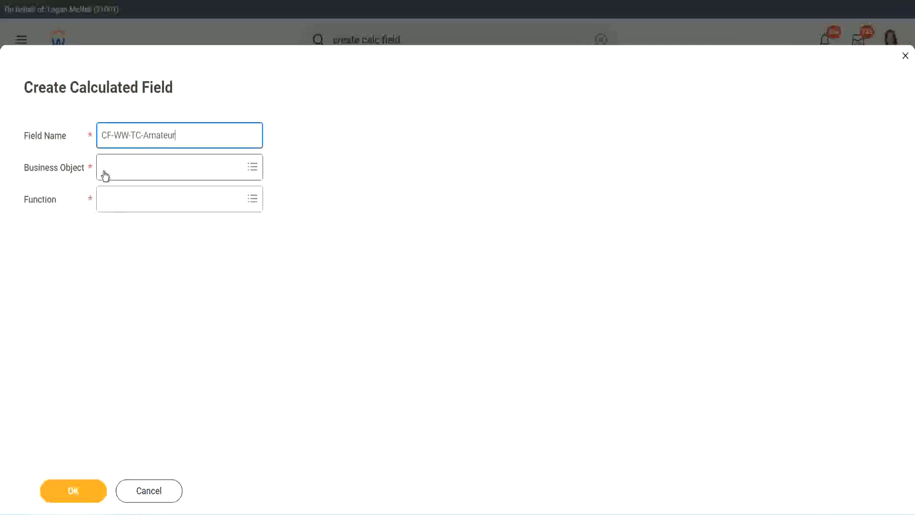
Set the business object of the third row's new calculated field to Global
left_click(105, 168)
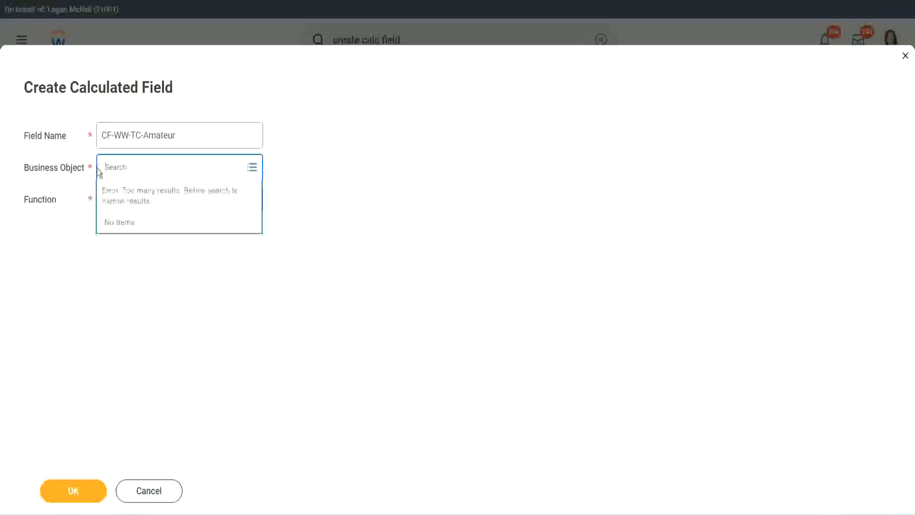
type("global")
key("Return")
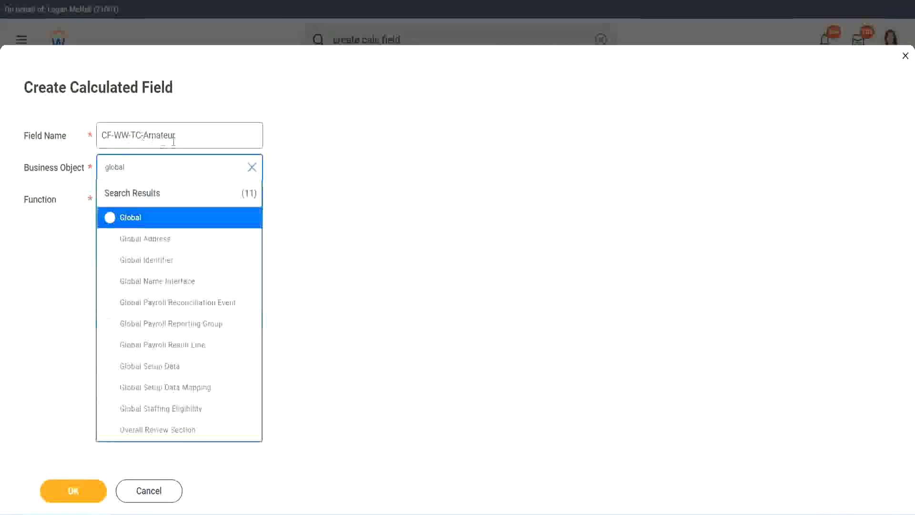
left_click(130, 219)
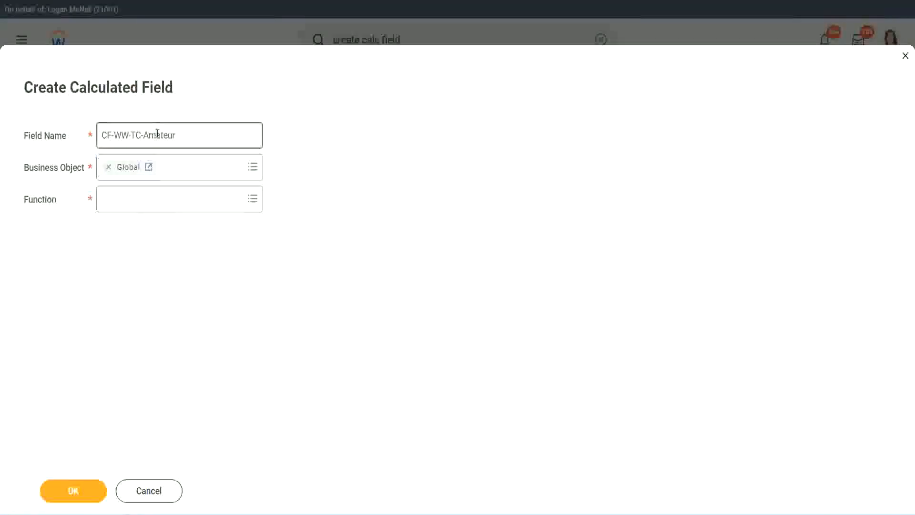
Change the third row's new field name to CF-WW-TC-Senior, set its function to Text Constant, and continue to its definition
double_click(168, 133)
type("Senior")
left_click(145, 209)
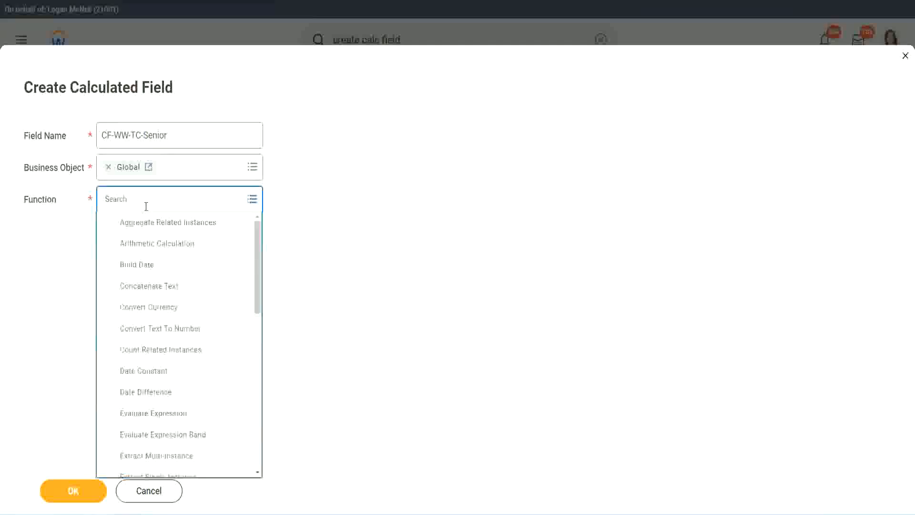
type("tc")
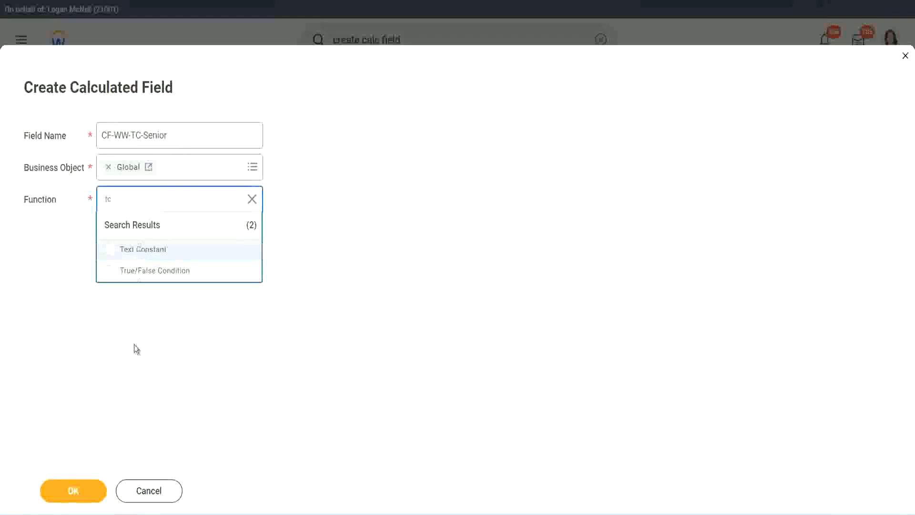
key("Return")
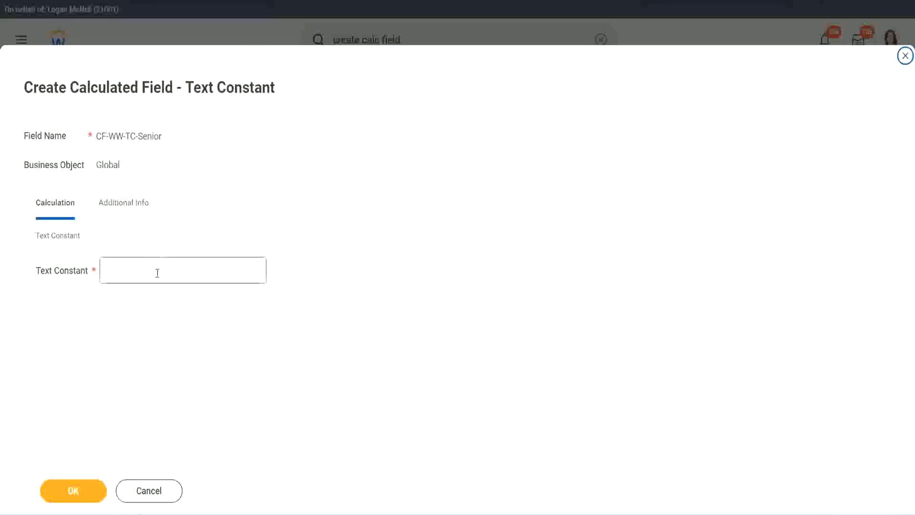
Set the text constant of CF-WW-TC-Senior to Senior and save the field
left_click(158, 274)
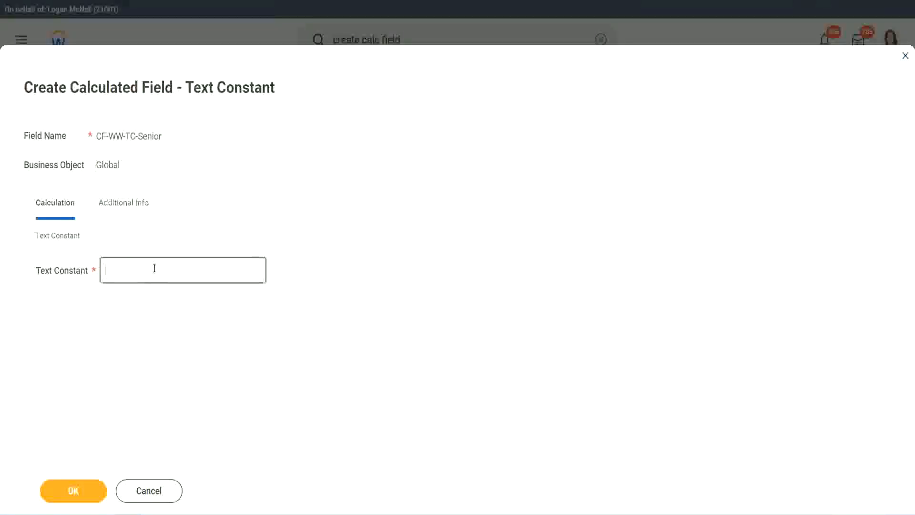
type("Senior")
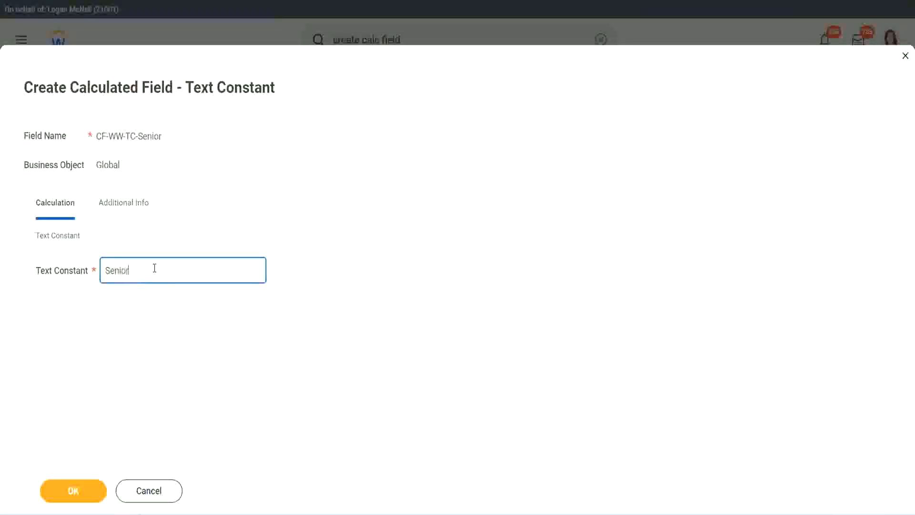
left_click(91, 498)
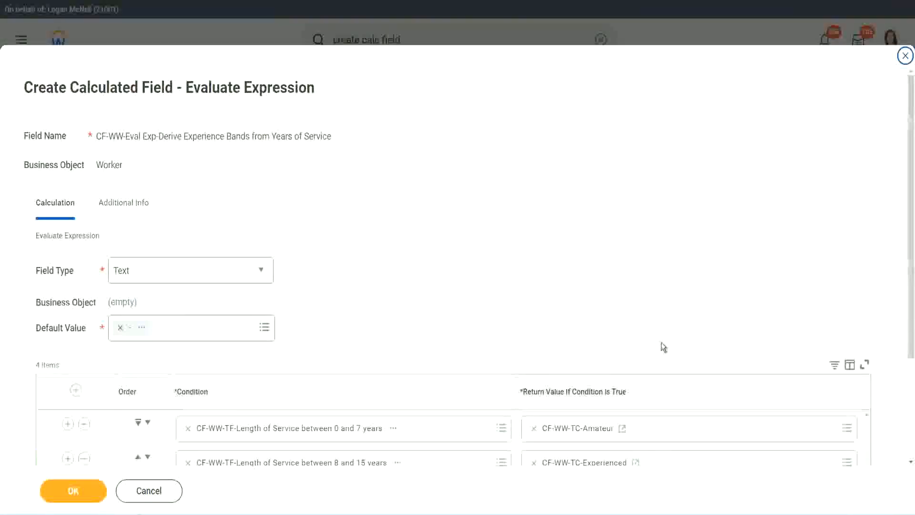
Copy the CF-WW-TC-Senior name and start a calculated field for the fourth row's return value, named CF-WW-TC-Legend
scroll(662, 343, "down", 3)
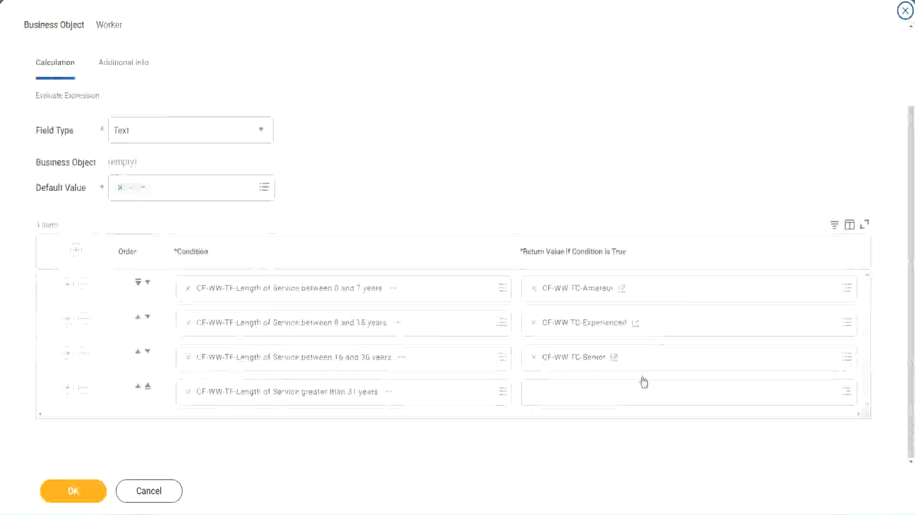
right_click(557, 361)
left_click(577, 411)
left_click(558, 399)
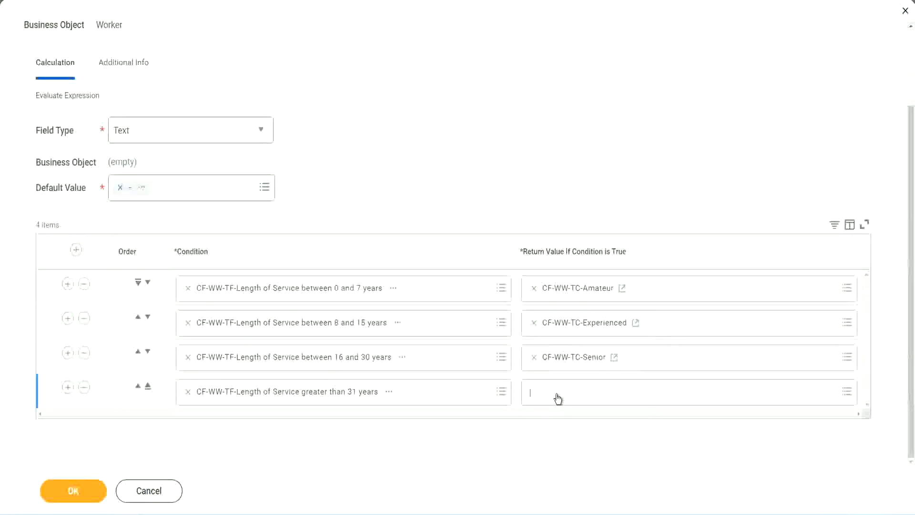
left_click(567, 371)
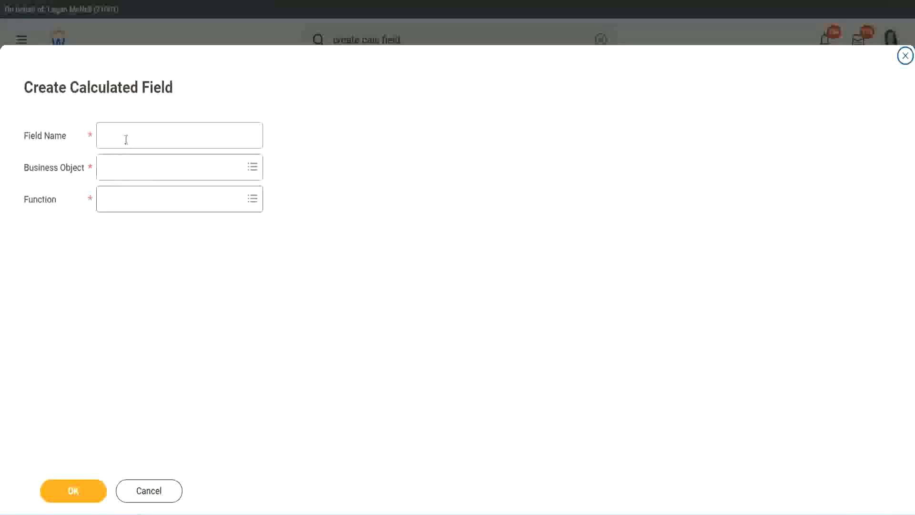
left_click(127, 139)
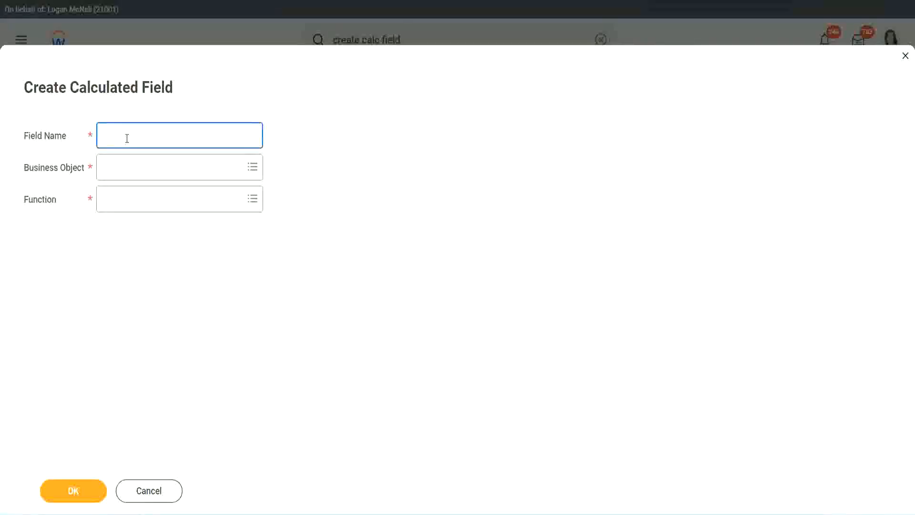
key("ctrl+v")
key("ctrl+shift+Left")
type("Legen")
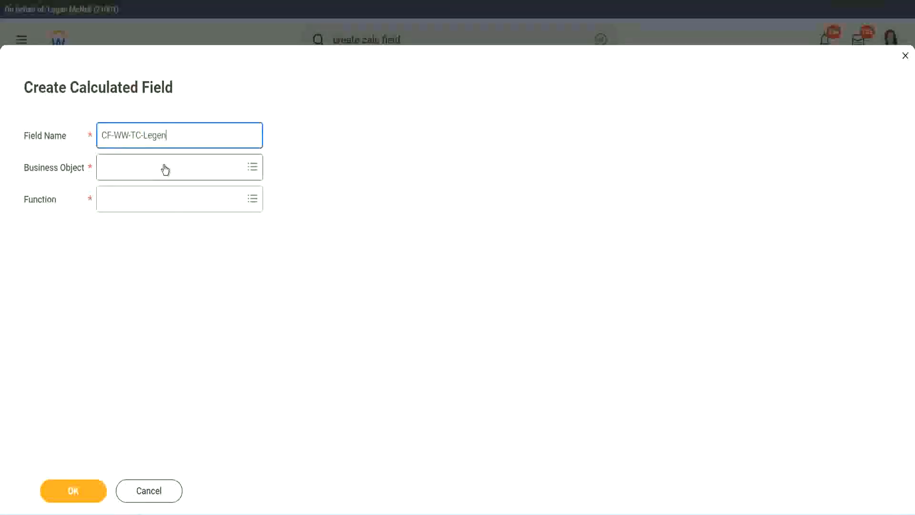
Set the CF-WW-TC-Legend field's business object to Global and function to Text Constant, and continue to its definition
left_click(129, 174)
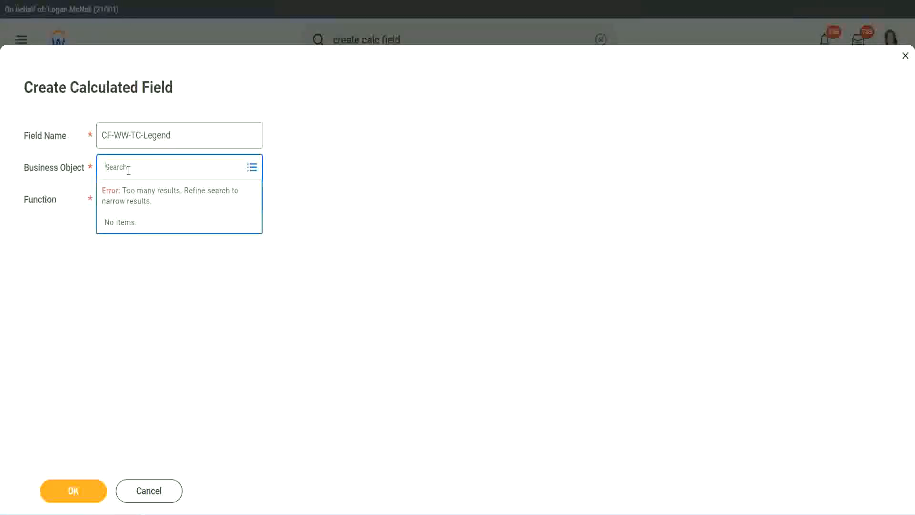
type("Global")
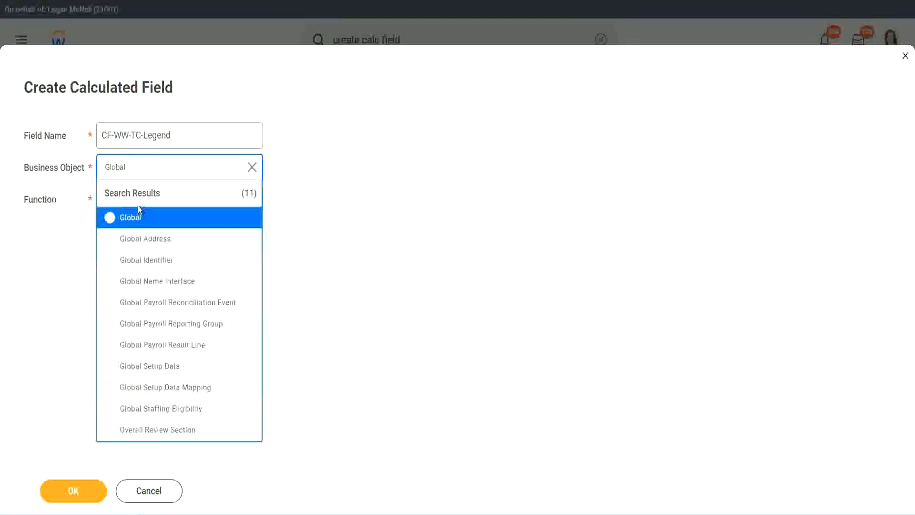
left_click(137, 217)
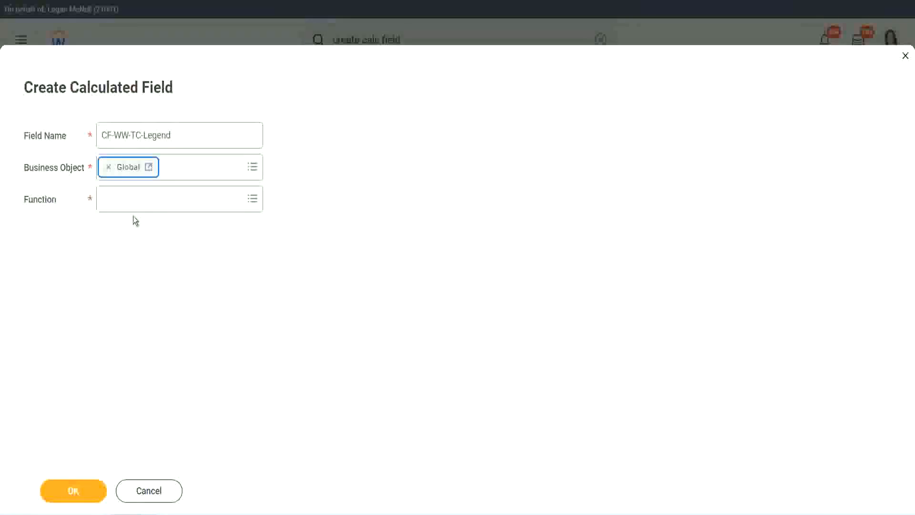
left_click(132, 198)
type("tc")
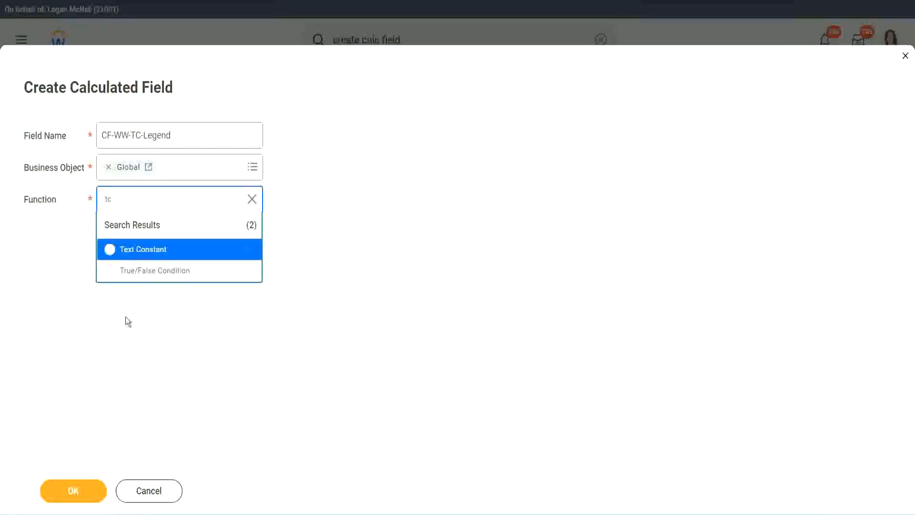
left_click(178, 250)
left_click(66, 493)
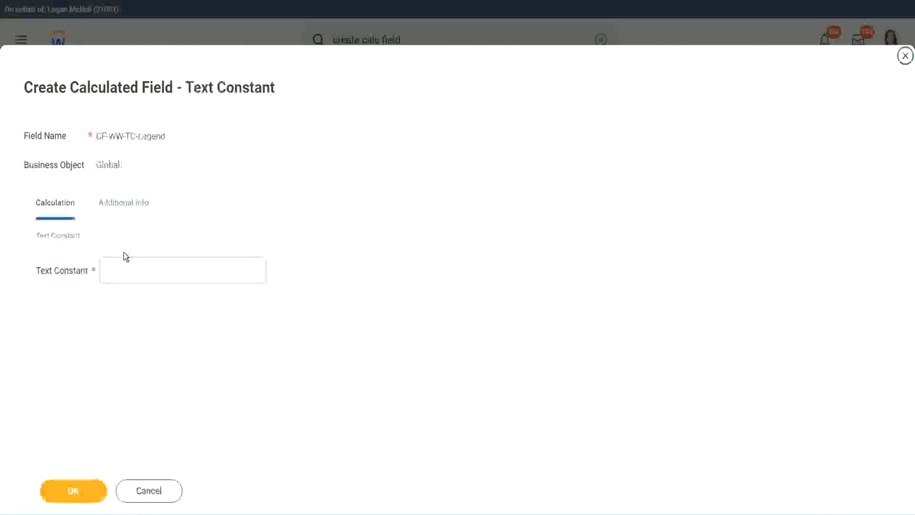
Set the text constant of CF-WW-TC-Legend to Legend and save the field
left_click(118, 271)
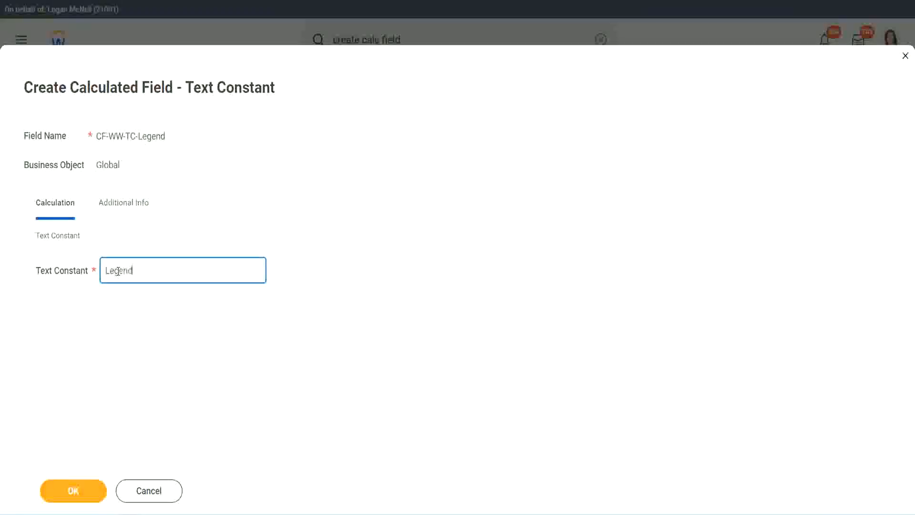
left_click(79, 491)
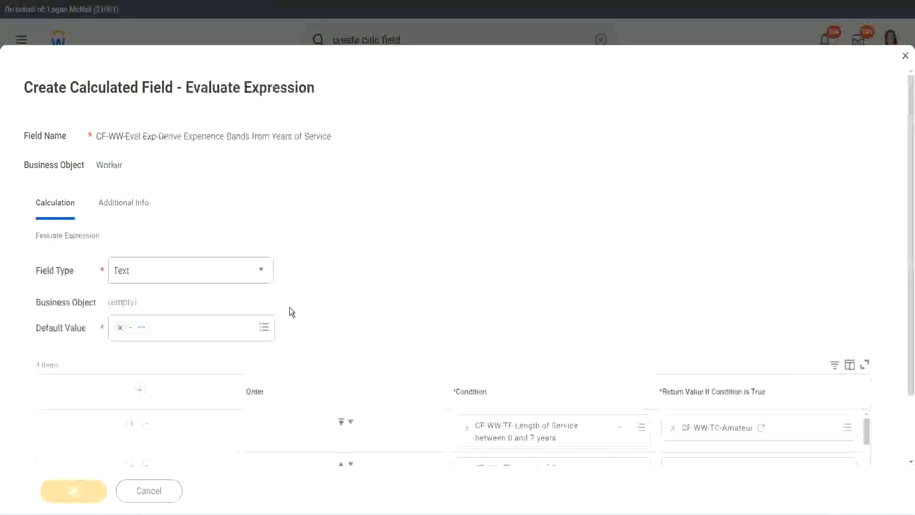
Check the four condition and return value pairs of the Evaluate Expression calculated field and save it
scroll(484, 256, "down", 3)
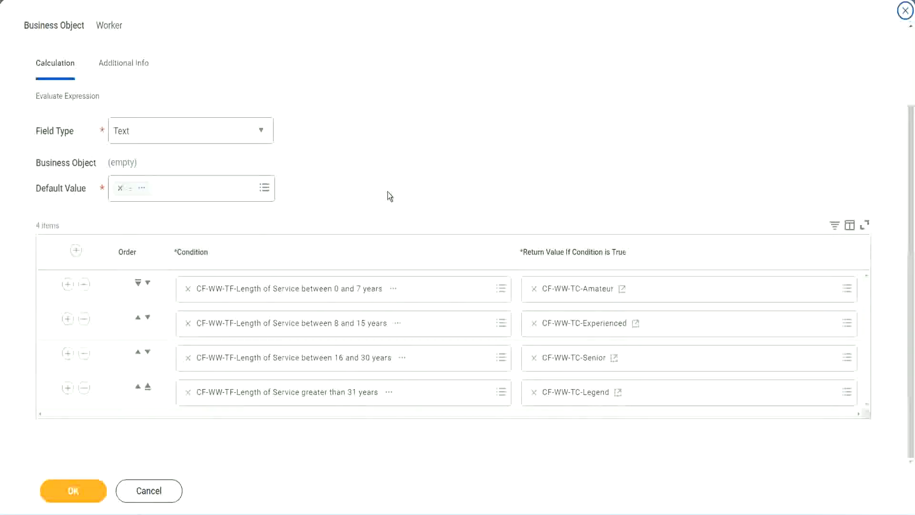
scroll(388, 193, "up", 2)
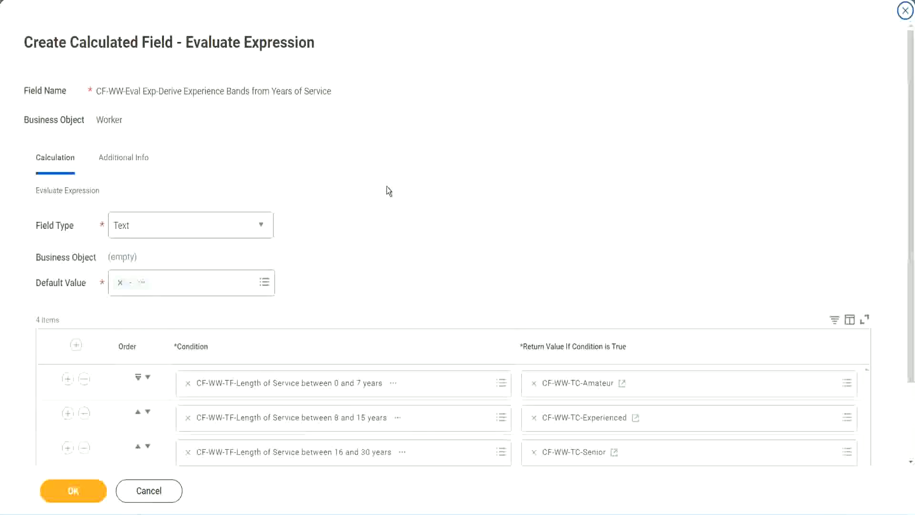
scroll(387, 187, "down", 2)
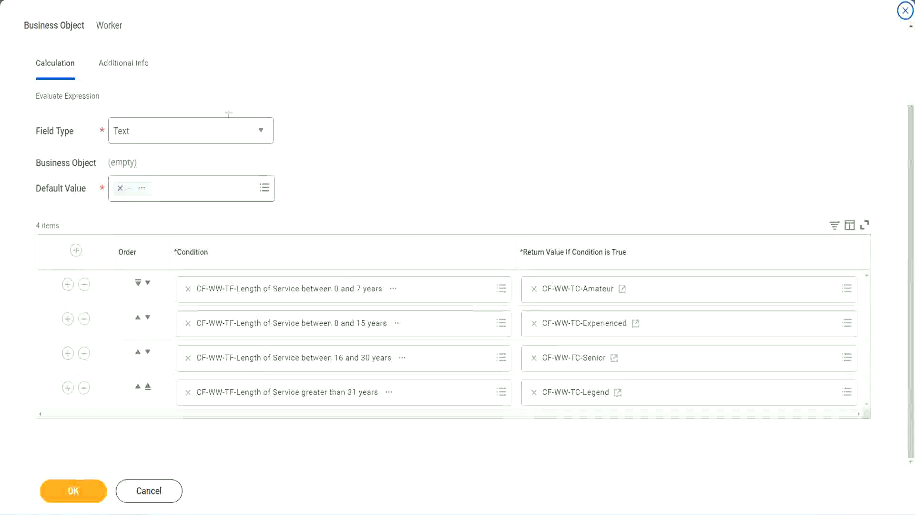
left_click_drag(587, 134, 594, 222)
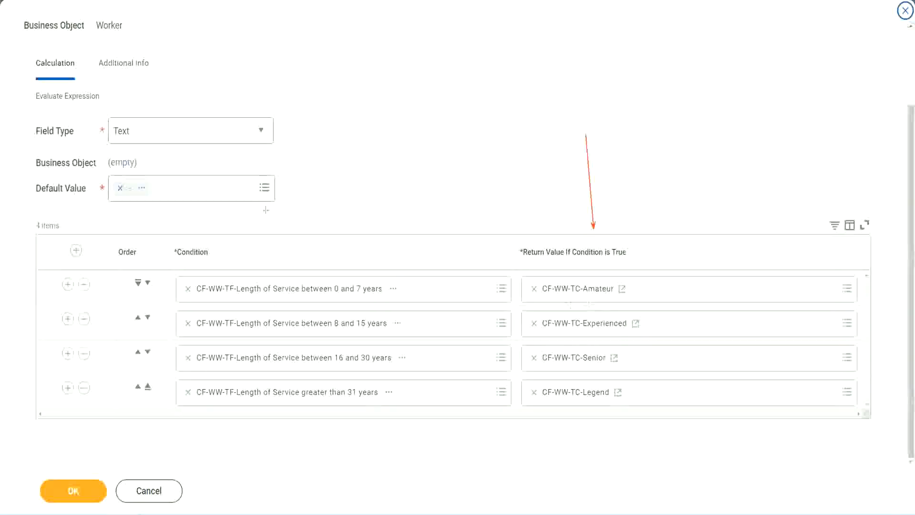
left_click_drag(113, 82, 117, 114)
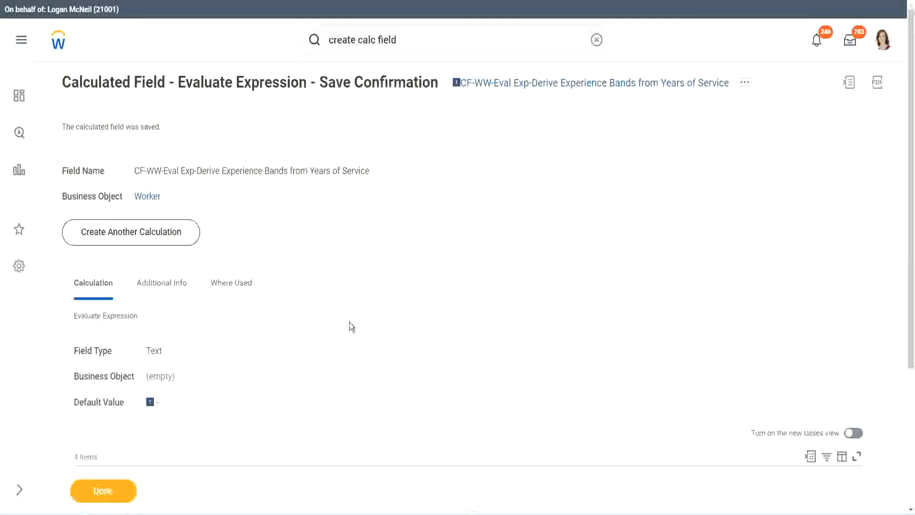
Check the saved Evaluate Expression field's rows and copy the field's name as text
scroll(350, 319, "down", 4)
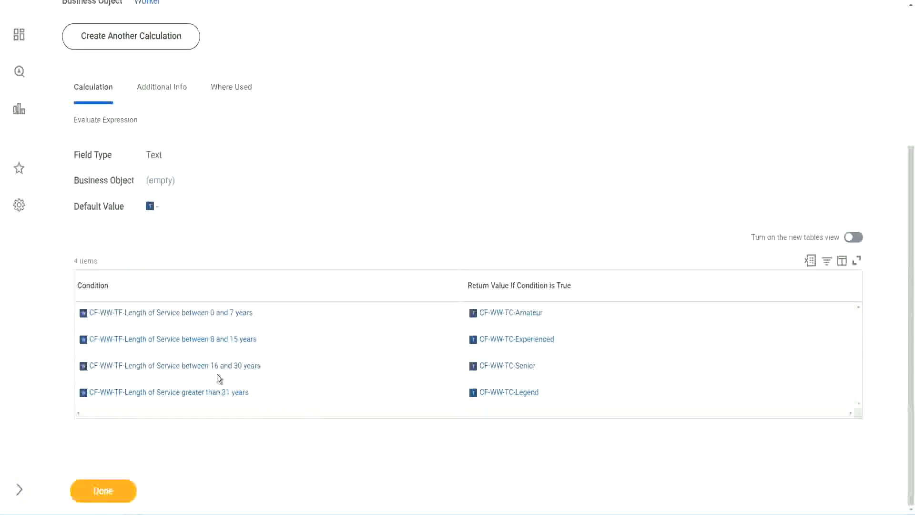
scroll(257, 289, "up", 4)
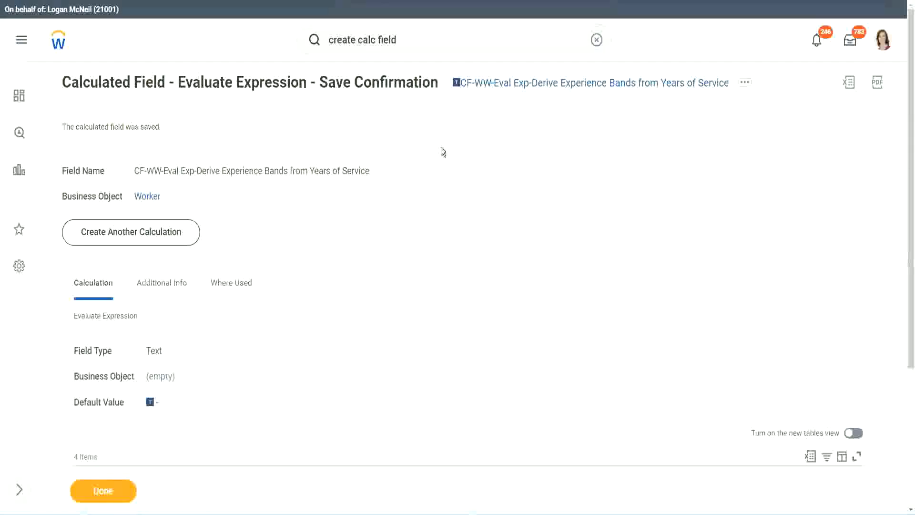
right_click(537, 88)
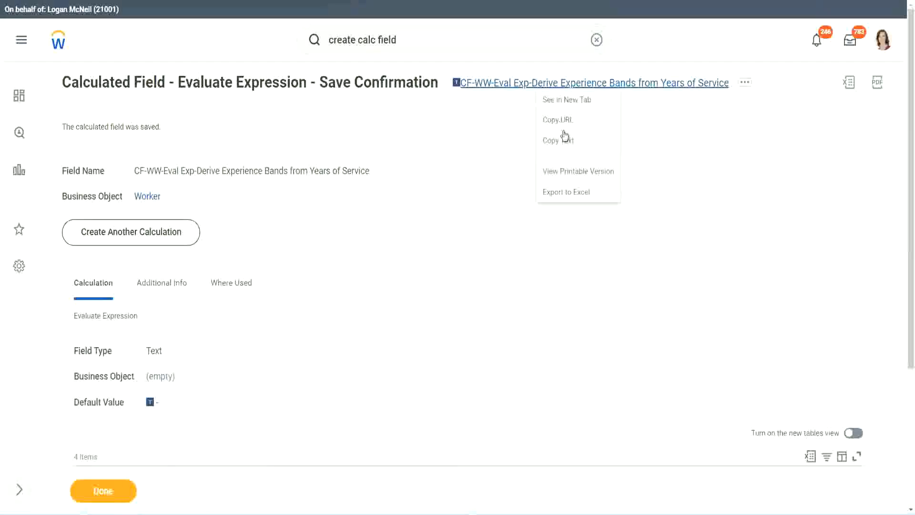
left_click(564, 149)
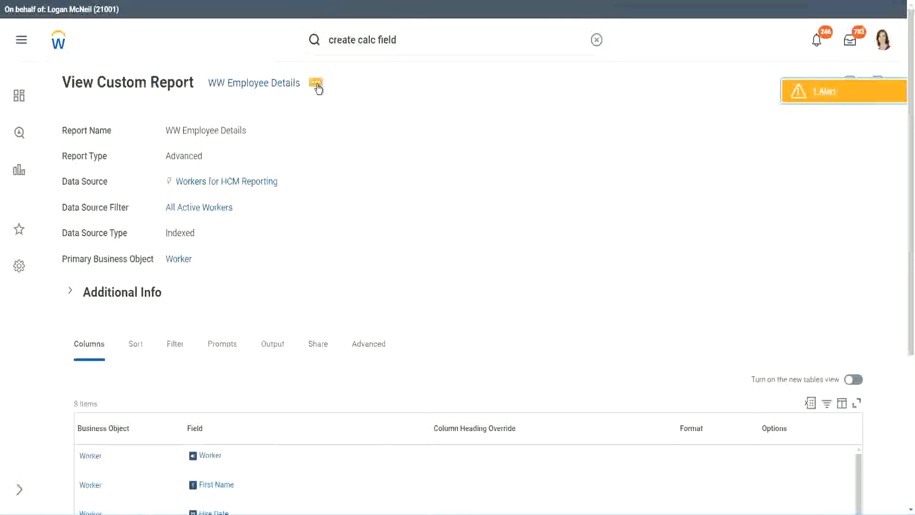
Open the WW Employee Details custom report for editing and go to its column definitions
left_click(318, 86)
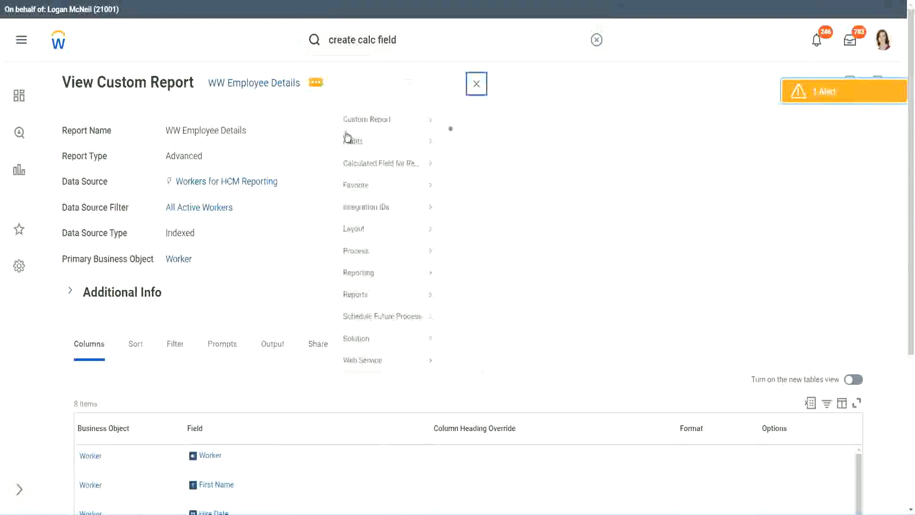
mouse_move(371, 135)
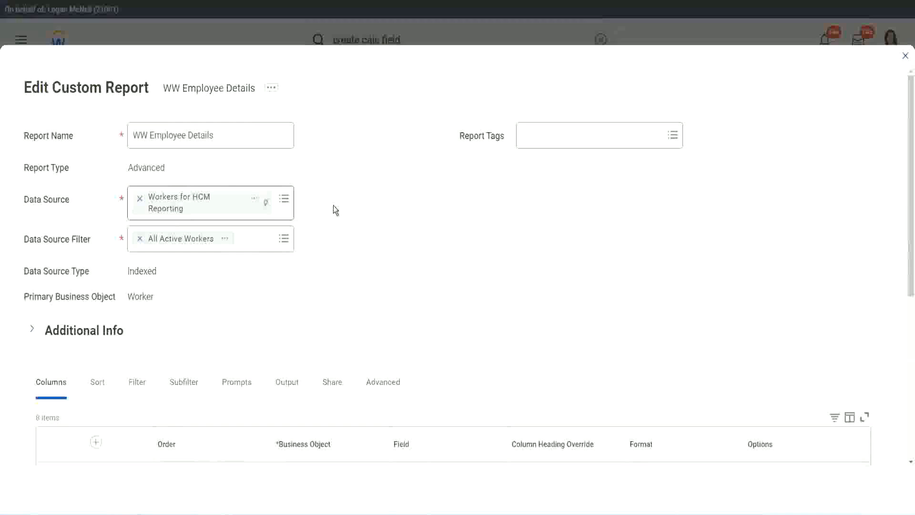
scroll(334, 206, "down", 4)
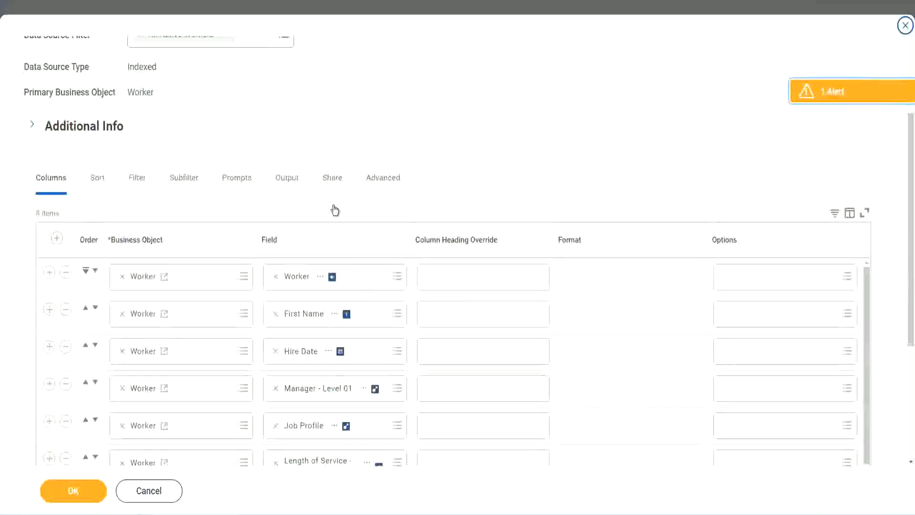
scroll(335, 210, "down", 2)
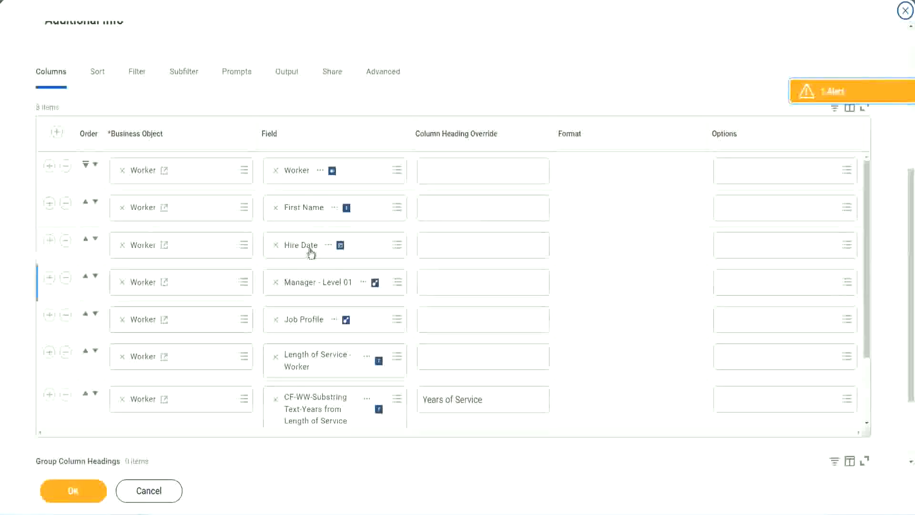
Add a Worker column to the report using the field CF-WW-Eval Exp-Derive Experience Bands from Years of Service
left_click(49, 396)
scroll(322, 277, "down", 1)
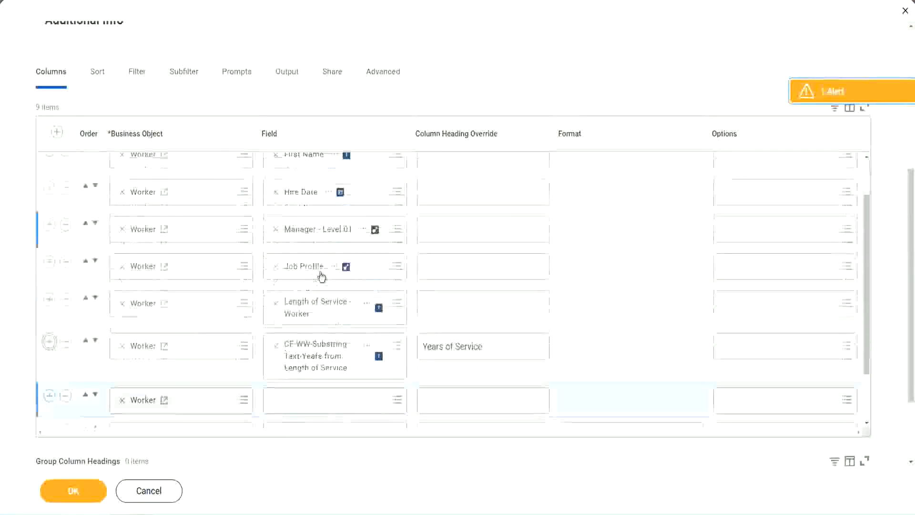
scroll(321, 276, "down", 3)
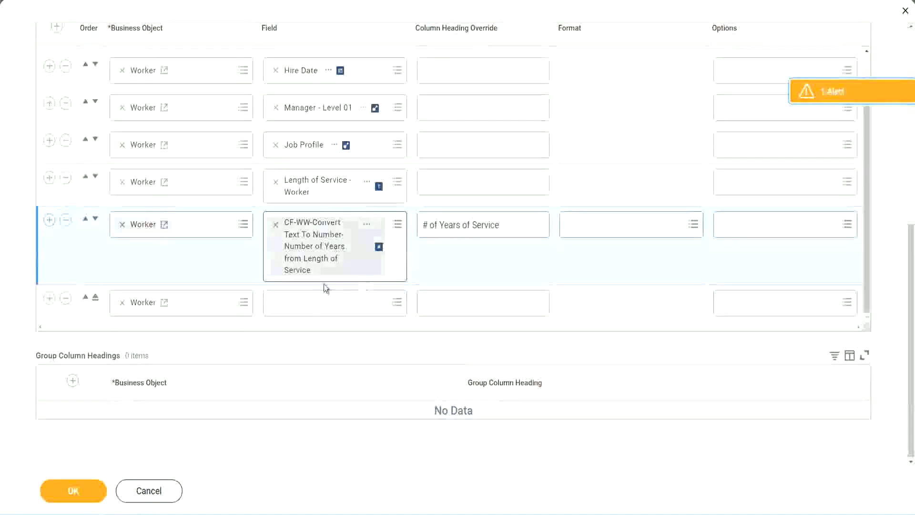
left_click(299, 305)
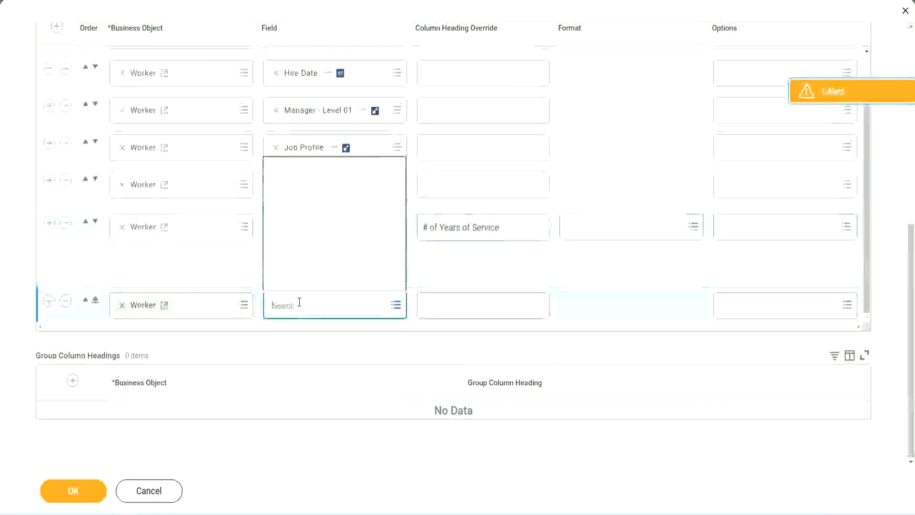
key("ctrl+v")
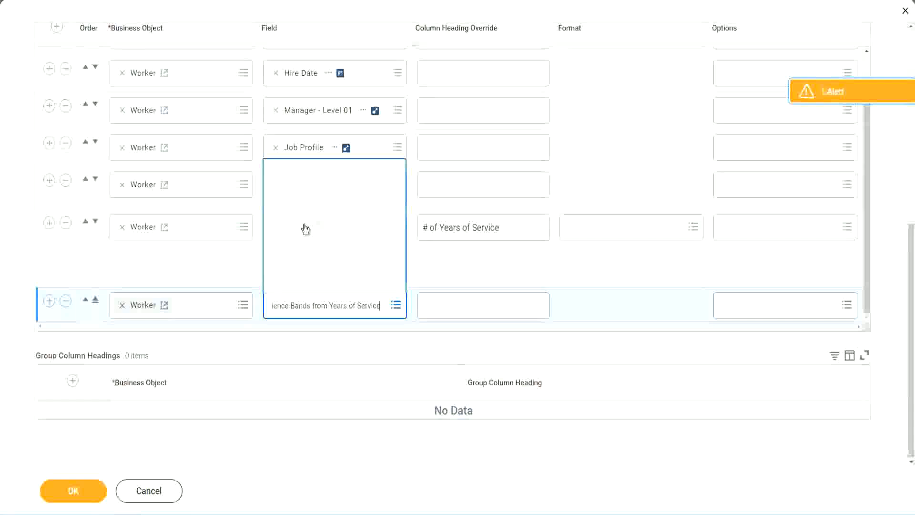
Set the new column's heading override to Experience Bands and save the report definition
left_click(466, 274)
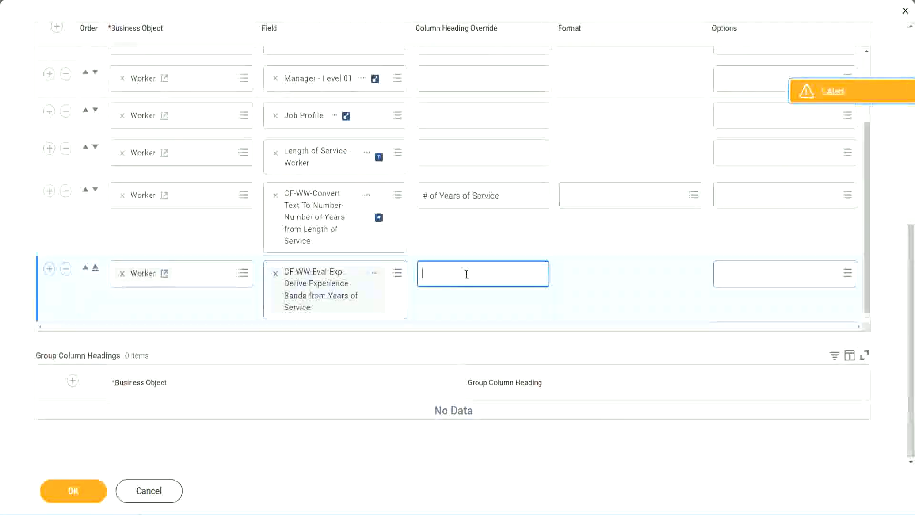
type("Exper")
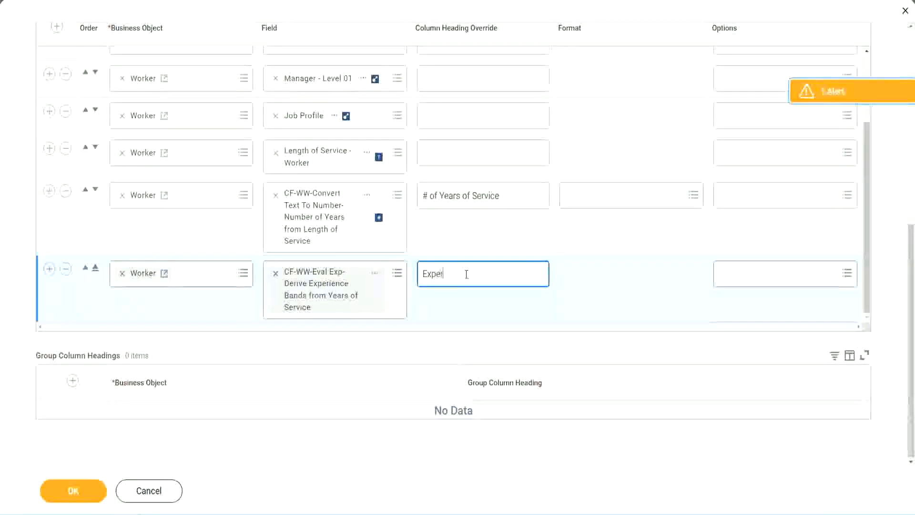
type("ience B")
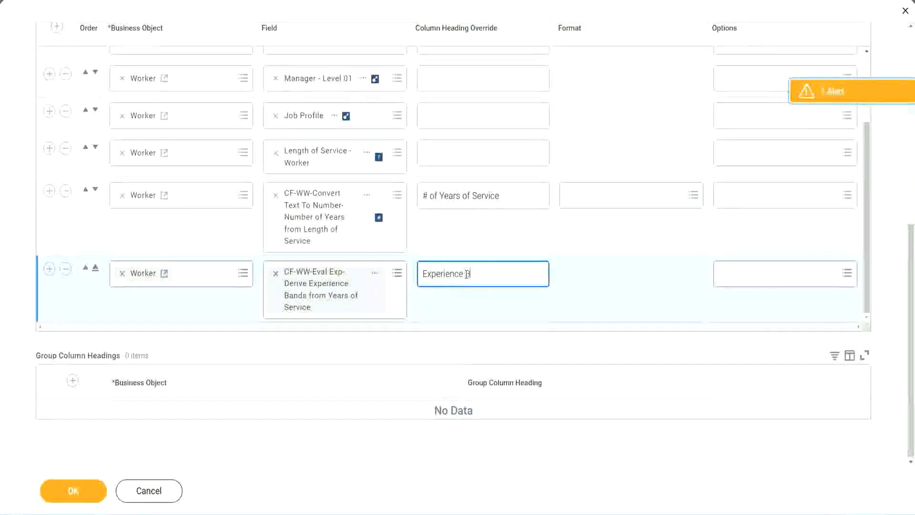
type("ands")
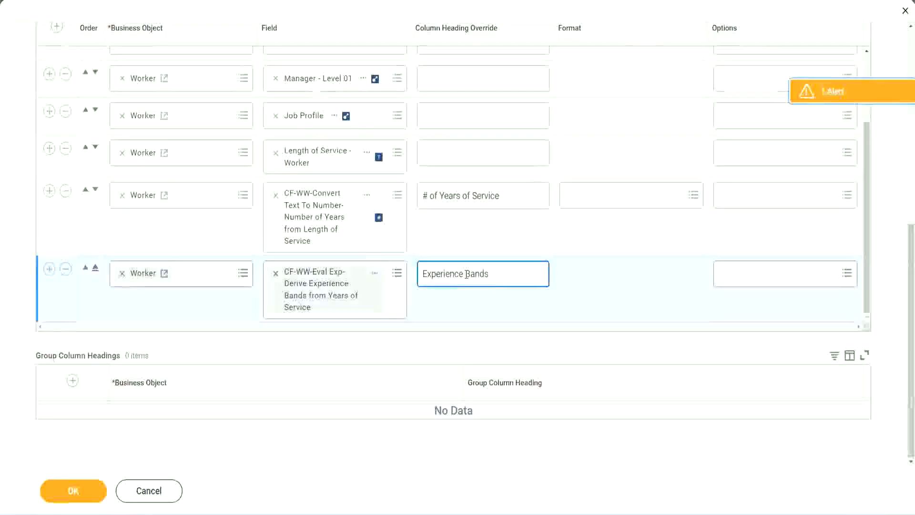
left_click(88, 493)
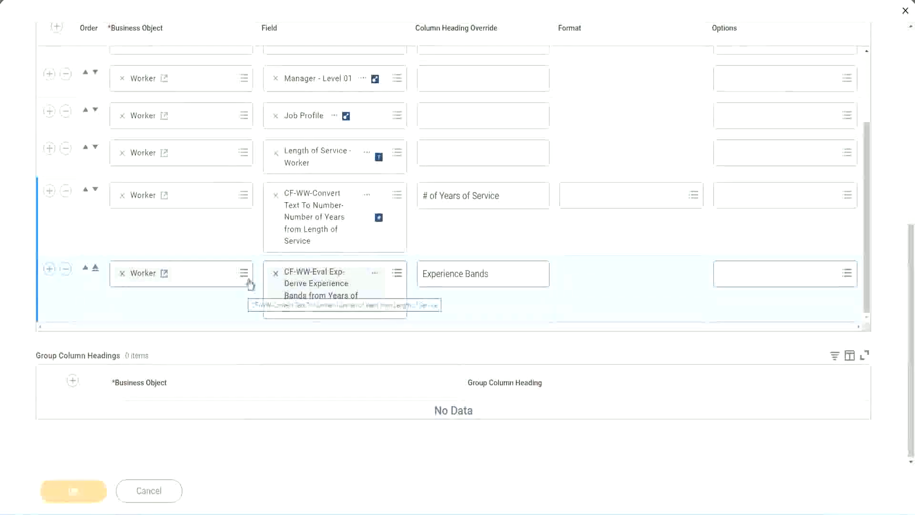
Run the WW Employee Details report with blank prompts and check the first worker's years of service against the Experience Bands value
scroll(264, 339, "down", 5)
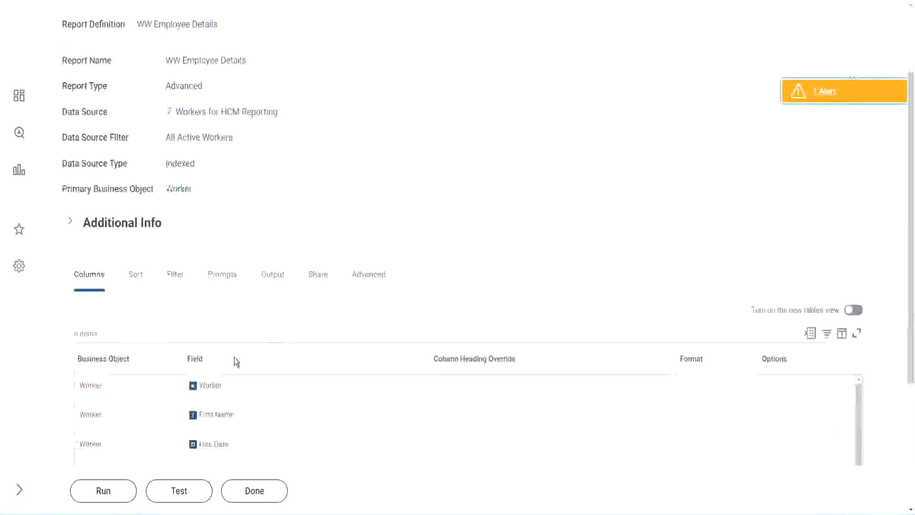
left_click(103, 491)
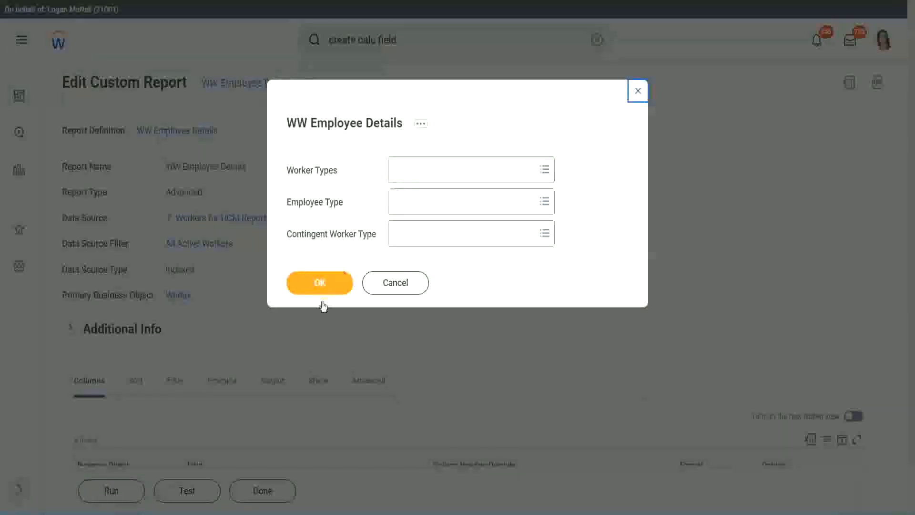
left_click(337, 278)
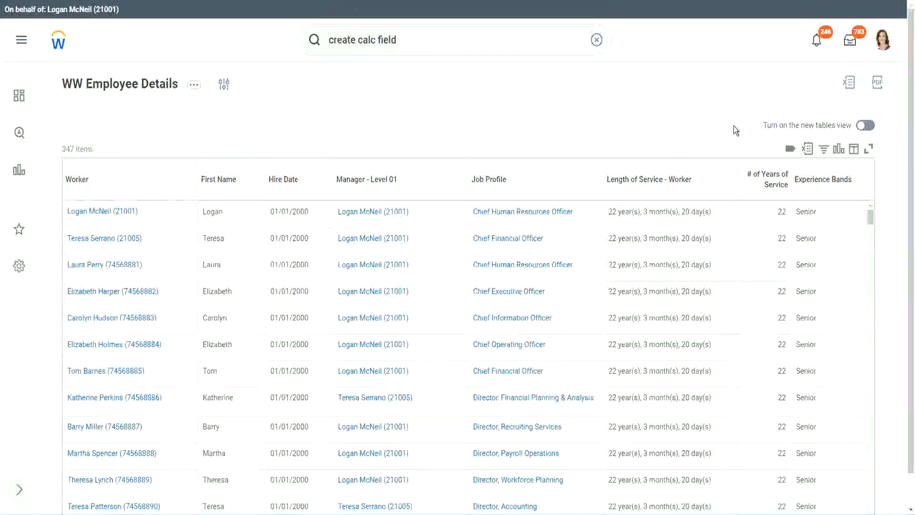
scroll(735, 128, "down", 1)
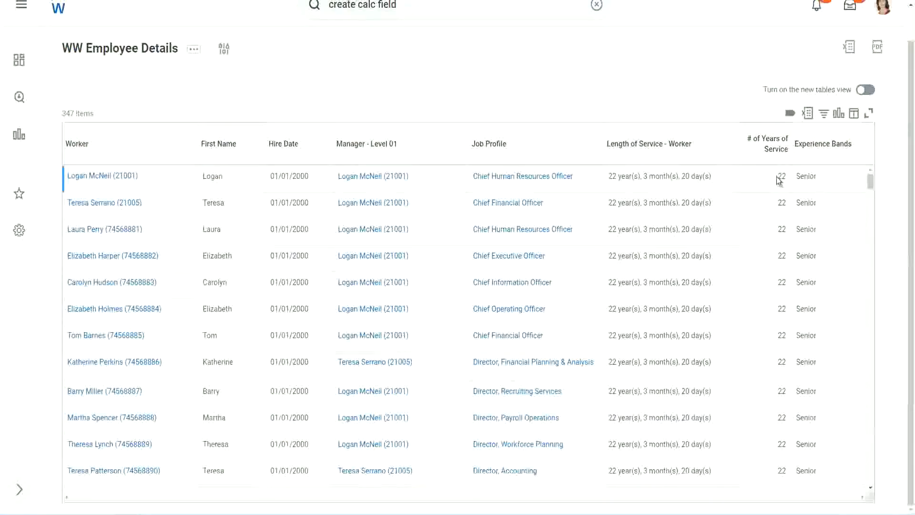
double_click(782, 177)
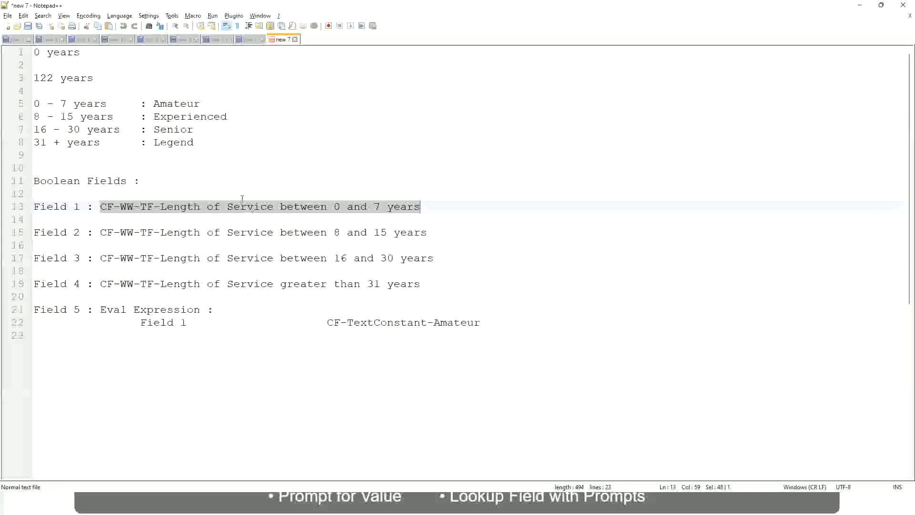
Switch to the Notepad++ notes and check which experience band the 16 - 30 years range maps to
left_click(131, 167)
left_click(158, 128)
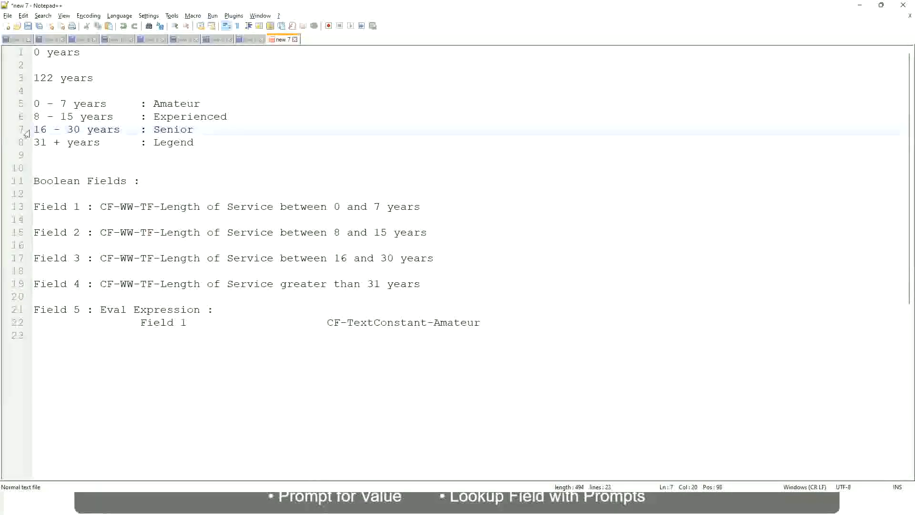
left_click_drag(33, 131, 87, 133)
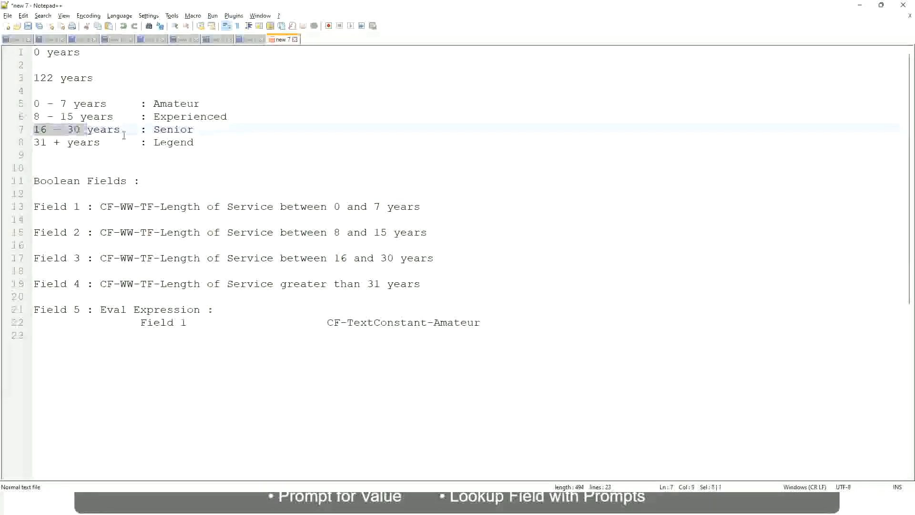
double_click(167, 133)
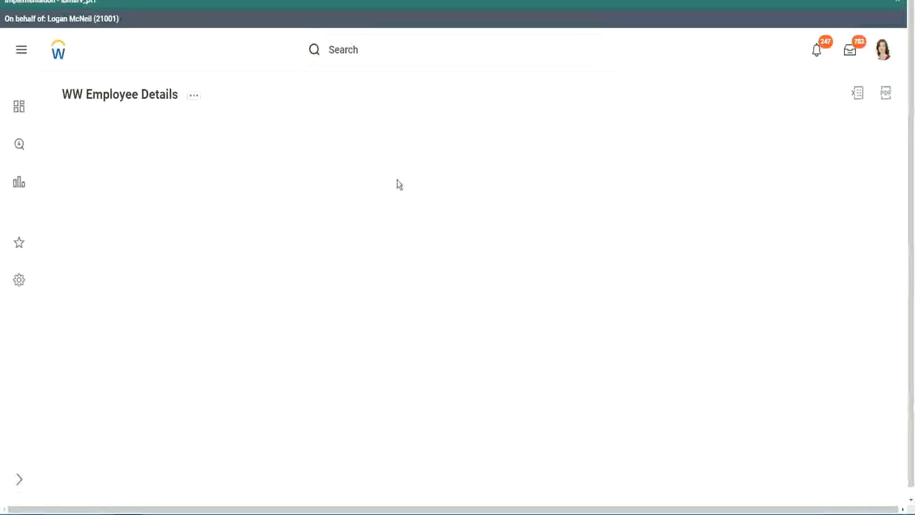
Return to the report output in Workday and examine the rows' years of service against their Experience Bands values
scroll(786, 289, "down", 2)
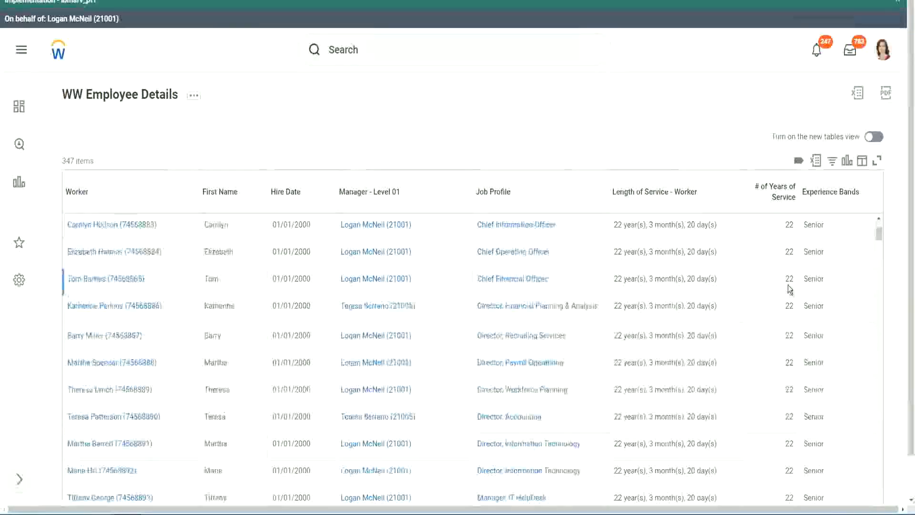
scroll(792, 290, "down", 5)
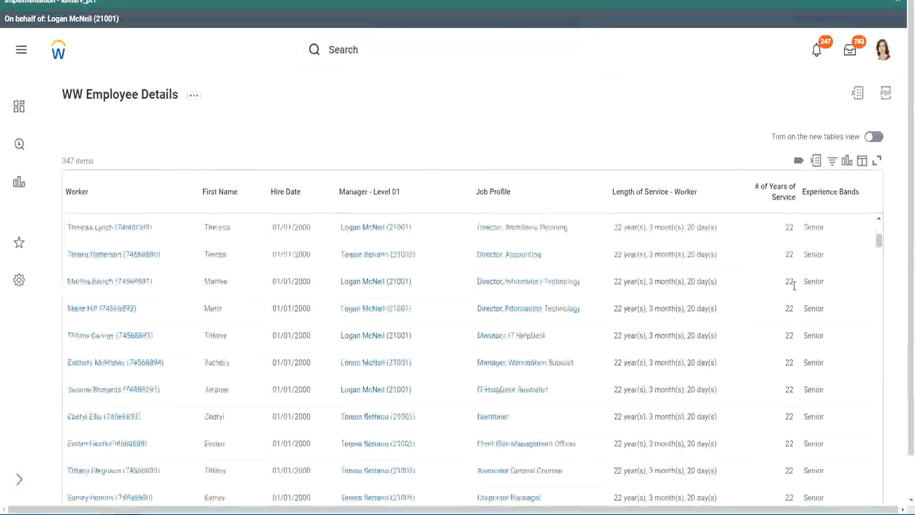
scroll(797, 316, "down", 5)
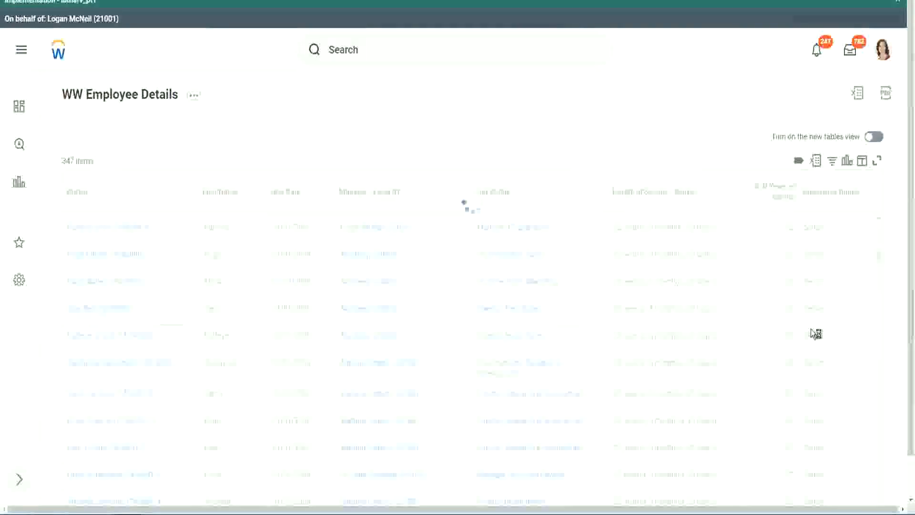
scroll(811, 329, "down", 1)
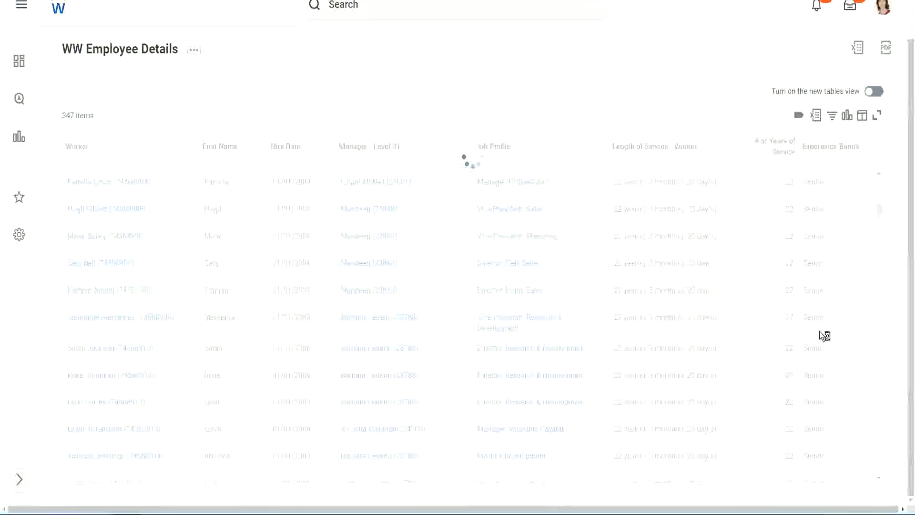
scroll(848, 268, "down", 4)
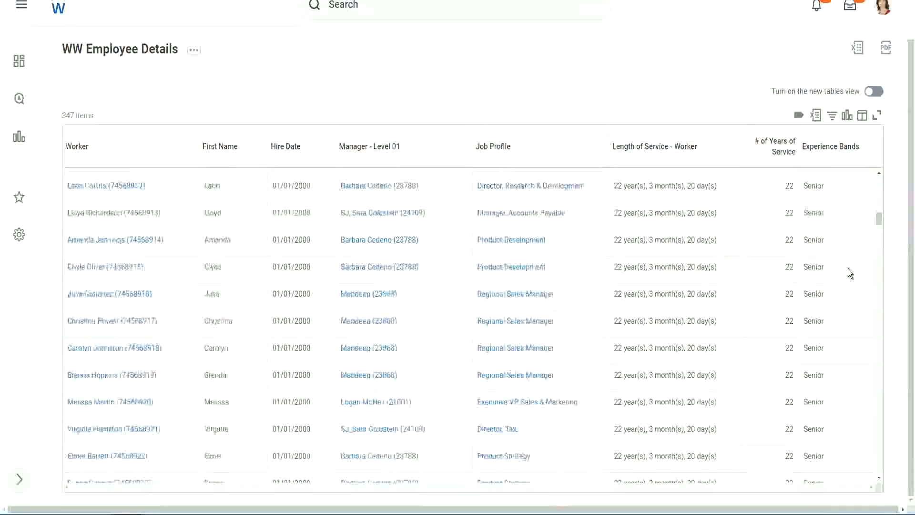
scroll(848, 268, "down", 3)
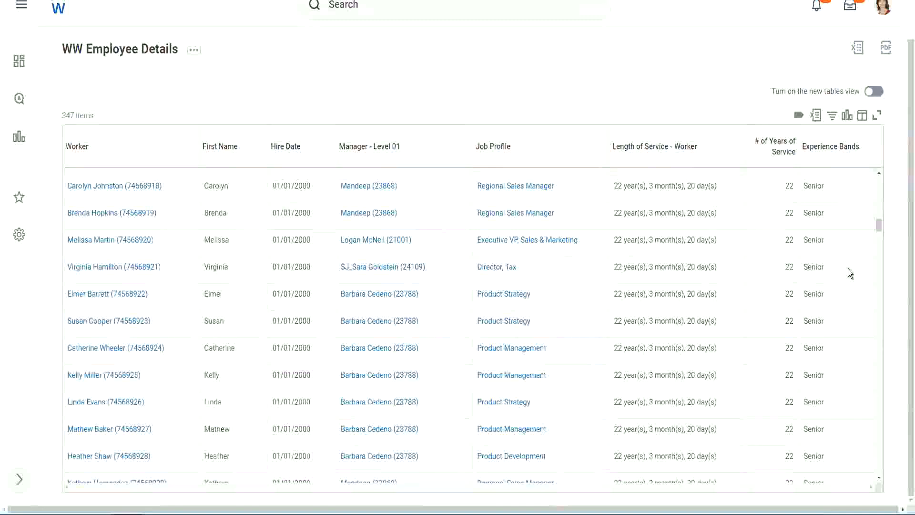
scroll(848, 268, "down", 6)
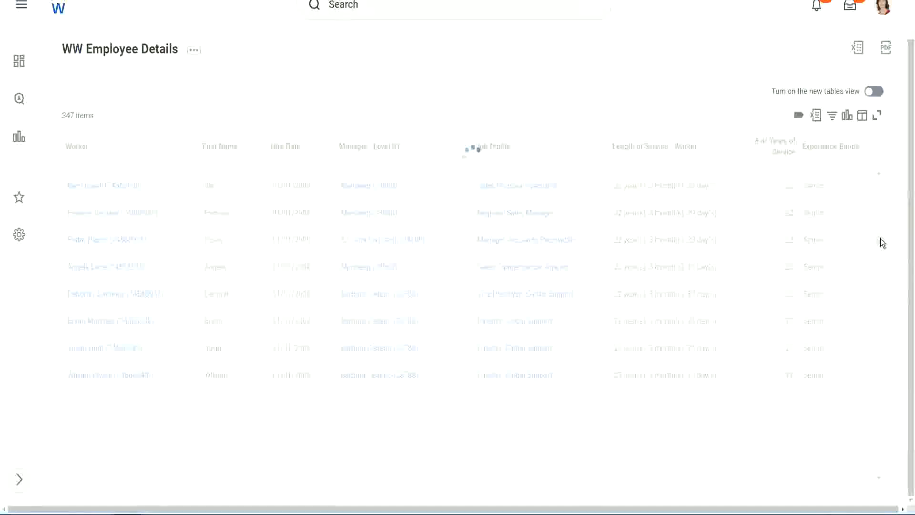
Filter the report's Experience Bands column for values containing Amateur
left_click(834, 156)
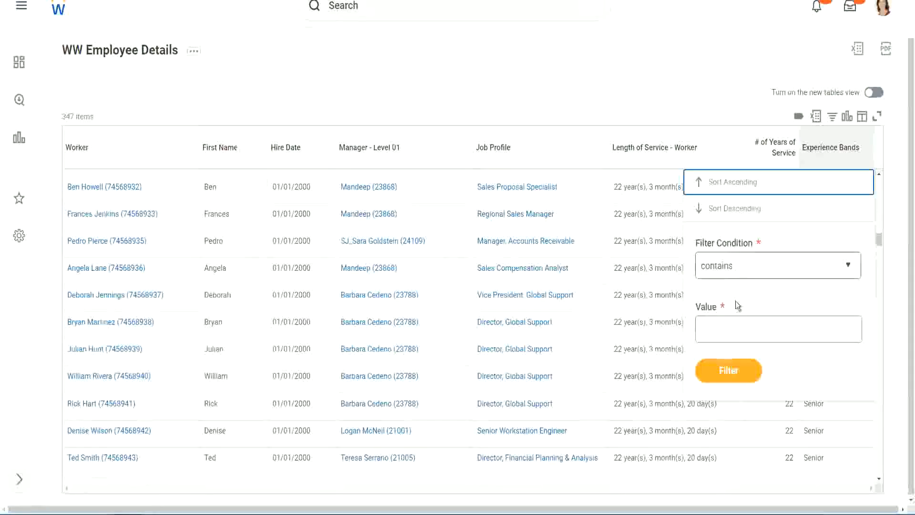
left_click(726, 320)
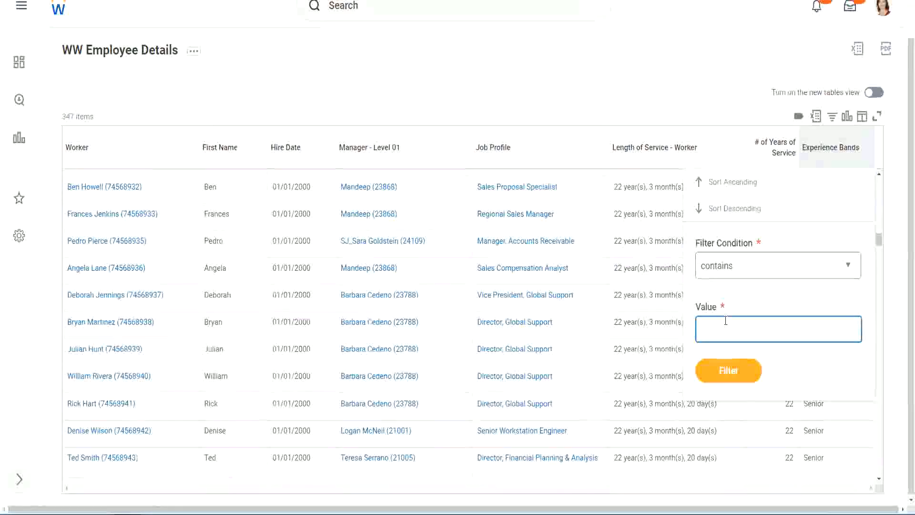
type("Amate")
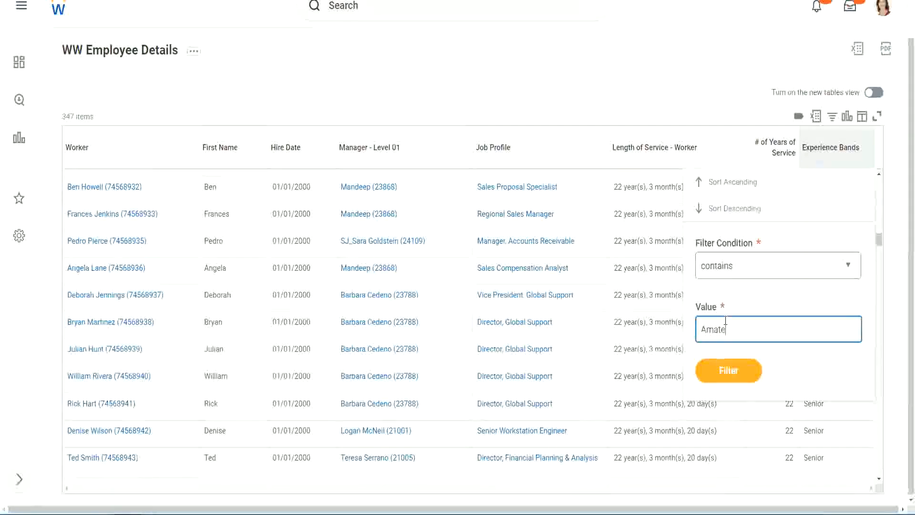
type("ur")
left_click(722, 376)
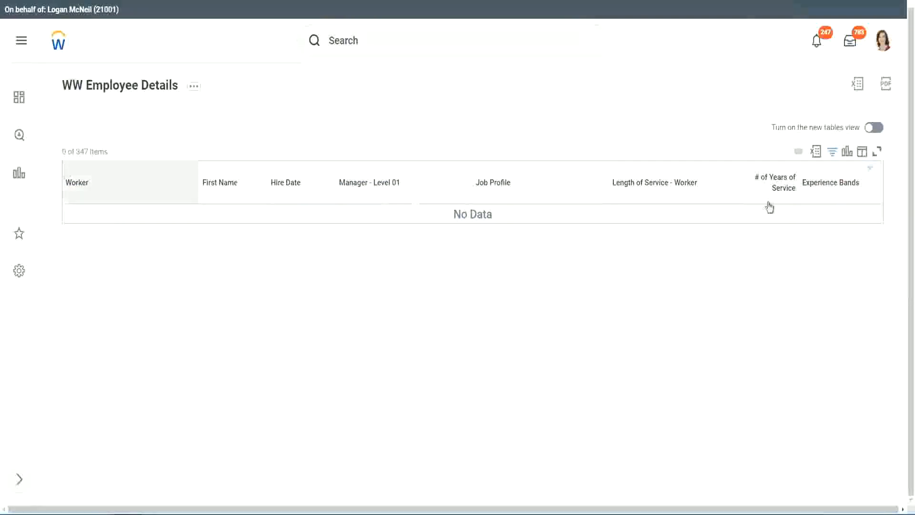
Change the Experience Bands column filter to values containing Legend
left_click(828, 187)
left_click(760, 313)
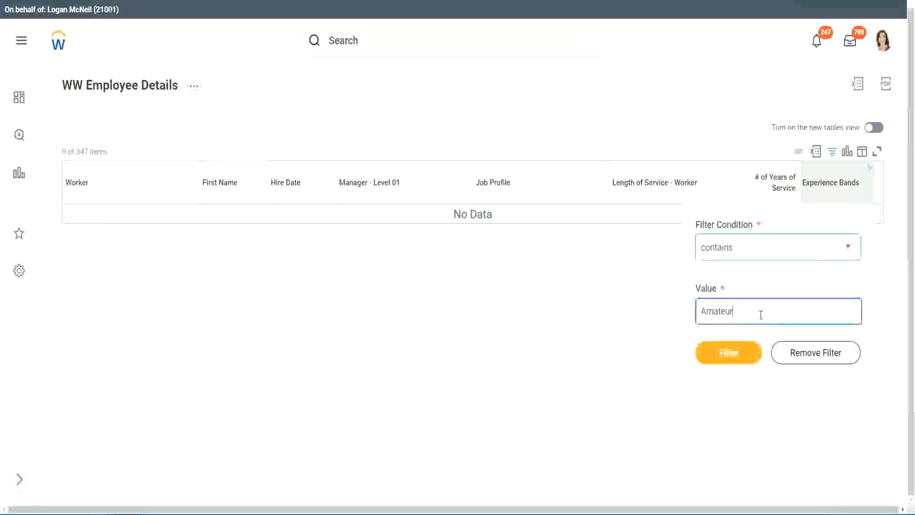
left_click_drag(673, 314, 653, 314)
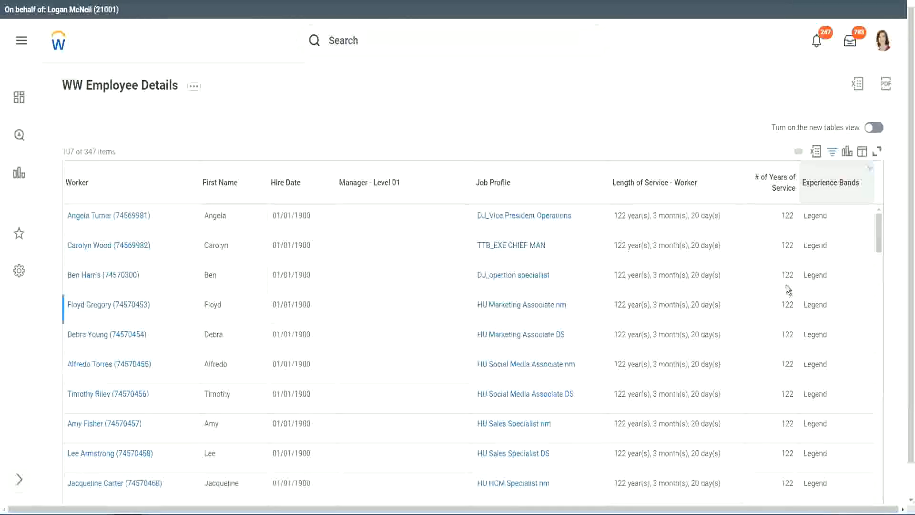
Review the filtered Legend rows, comparing each worker's hire date and years of service with the band
scroll(786, 285, "down", 20)
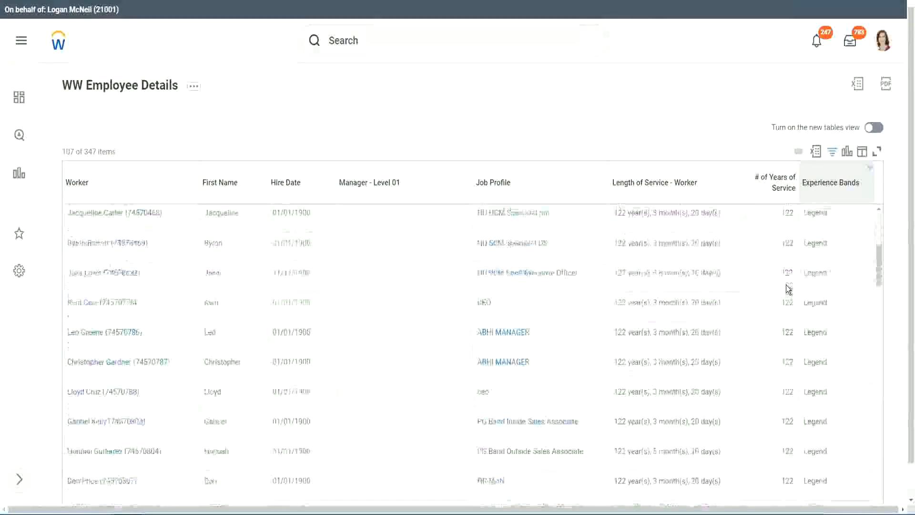
scroll(786, 285, "down", 3)
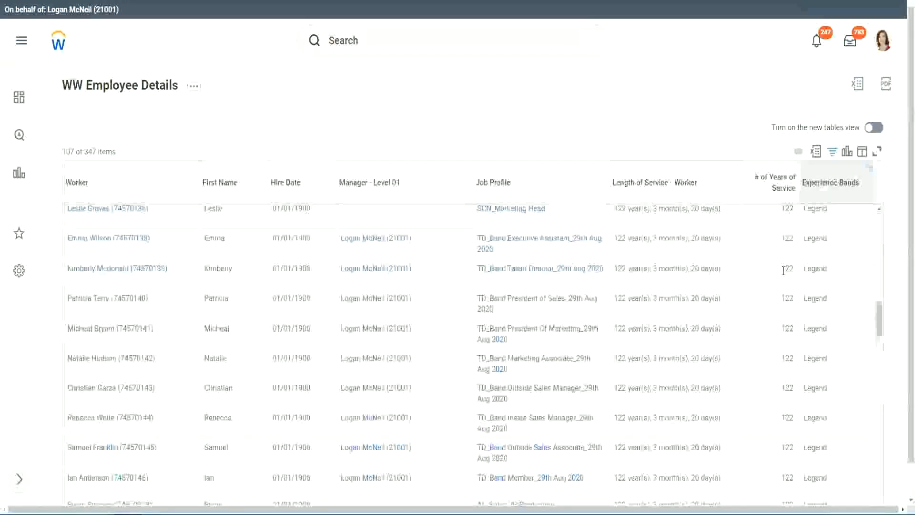
scroll(783, 271, "down", 10)
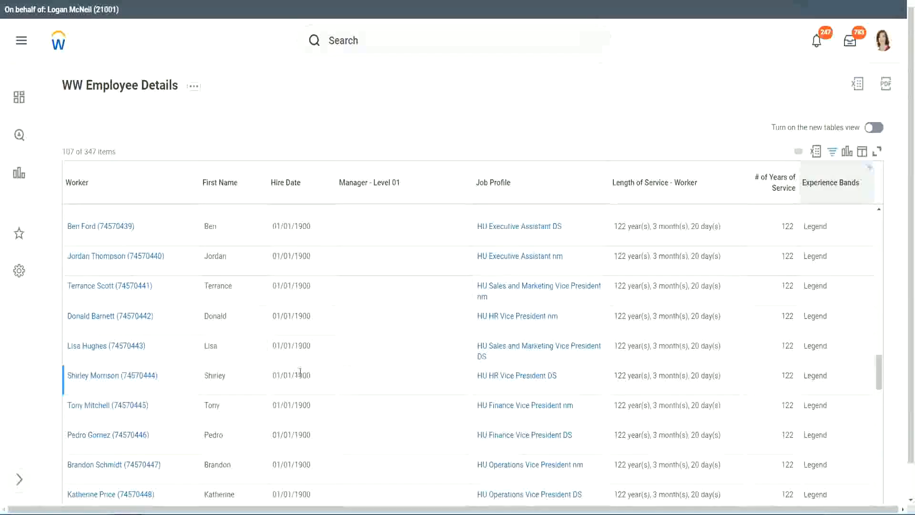
left_click_drag(292, 377, 313, 378)
scroll(779, 358, "down", 3)
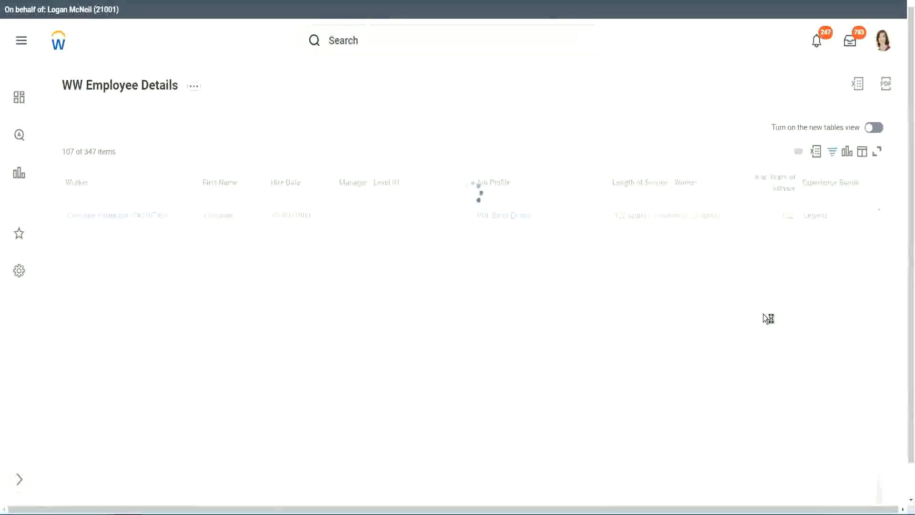
scroll(765, 315, "down", 5)
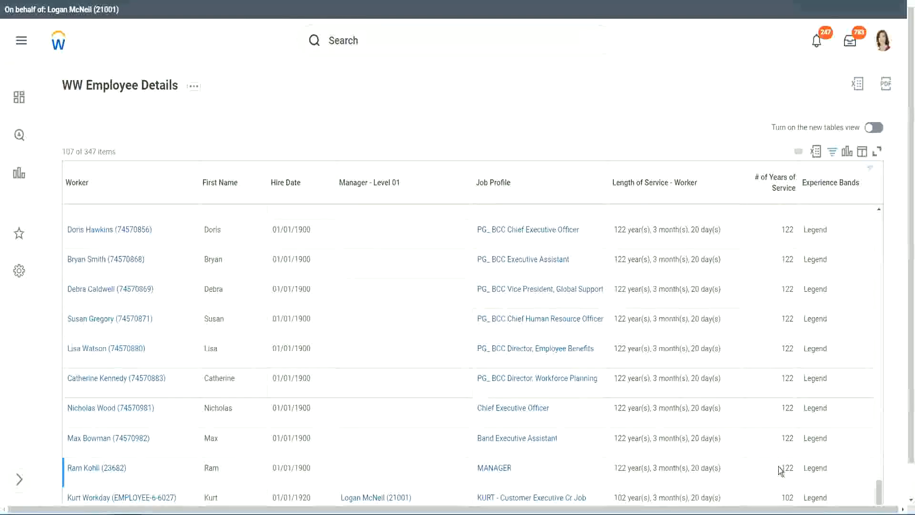
Check the # of Years of Service values in the last rows of the Legend-filtered report
double_click(786, 497)
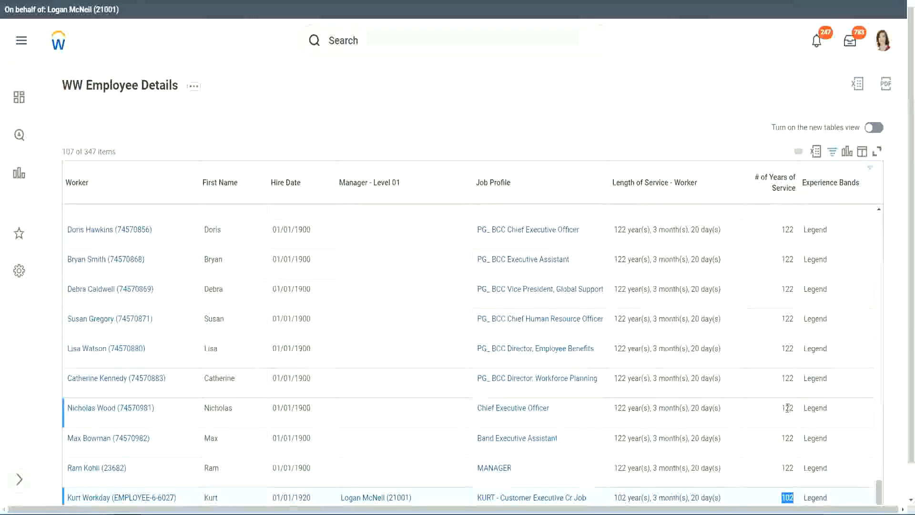
left_click_drag(787, 408, 794, 410)
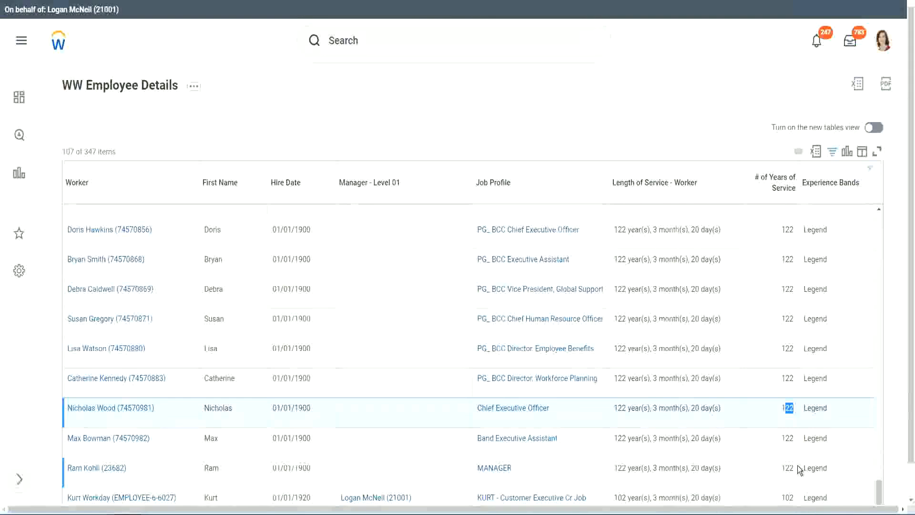
left_click(768, 379)
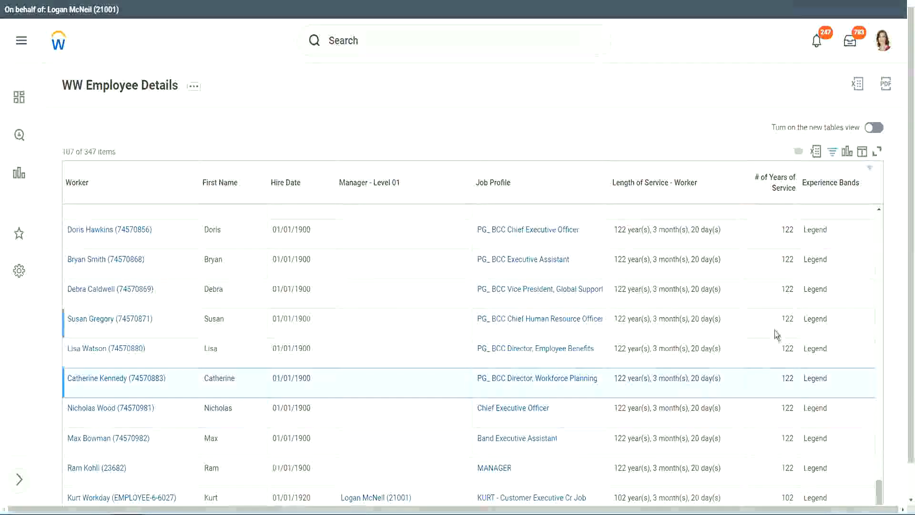
left_click(776, 260)
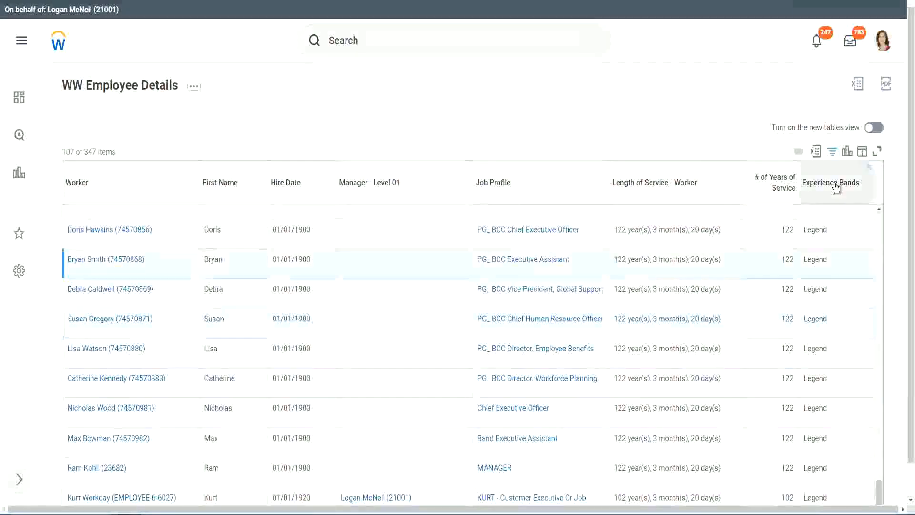
Change the Experience Bands column filter to values containing Experienced
left_click(839, 206)
left_click(748, 366)
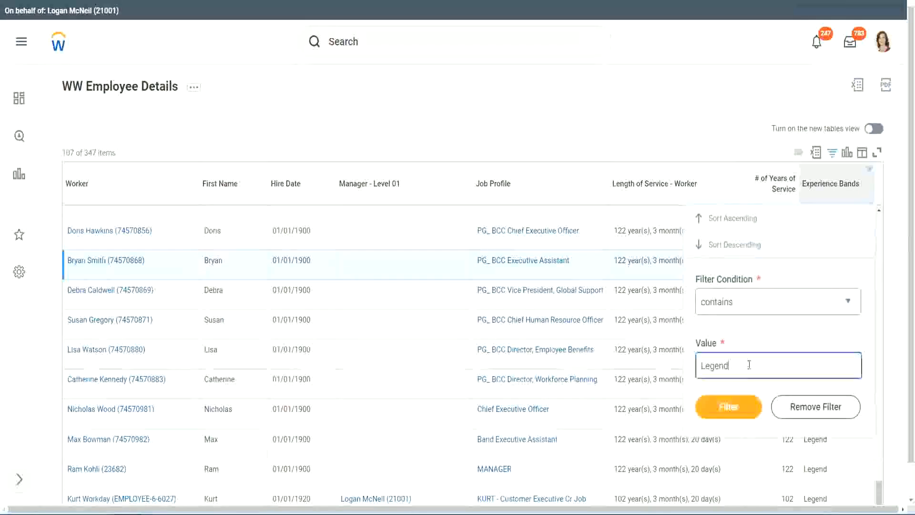
double_click(718, 363)
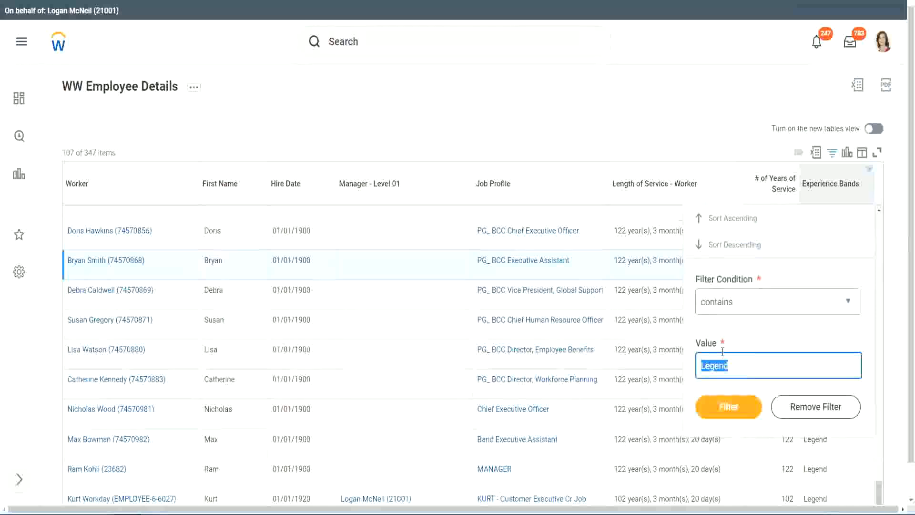
type("Ex")
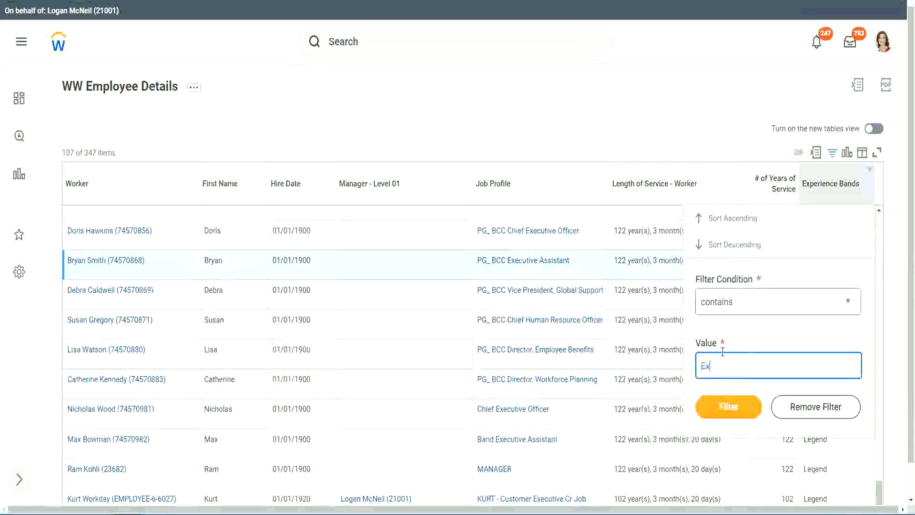
type("perienced")
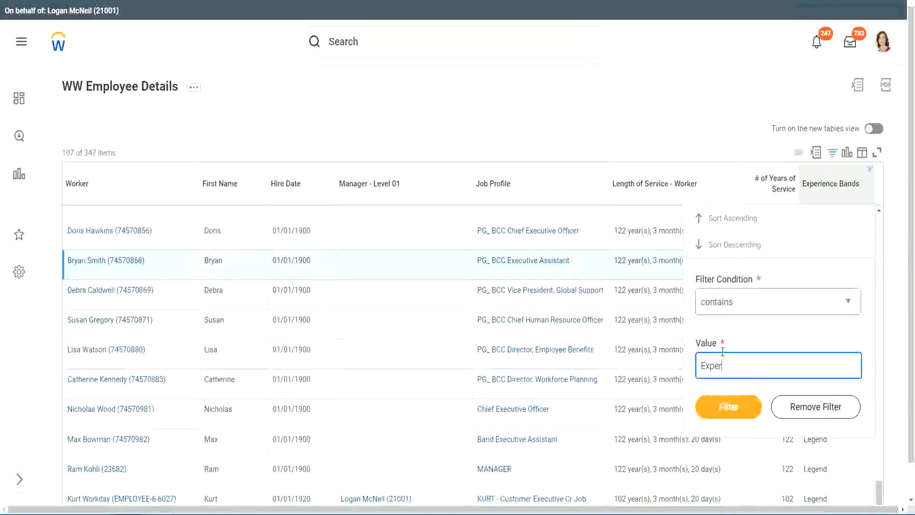
left_click(727, 413)
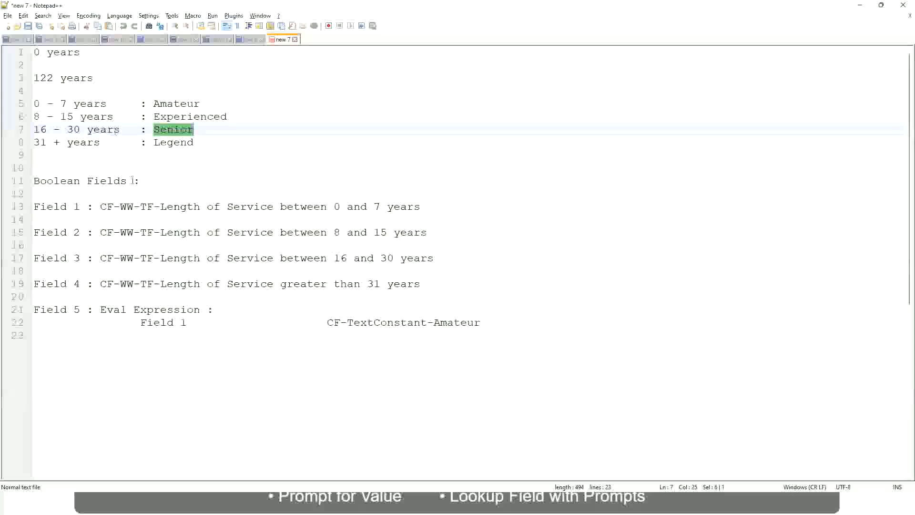
Check the 8 - 15 years range defined for the Experienced band in the Notepad++ notes
left_click_drag(40, 118, 73, 118)
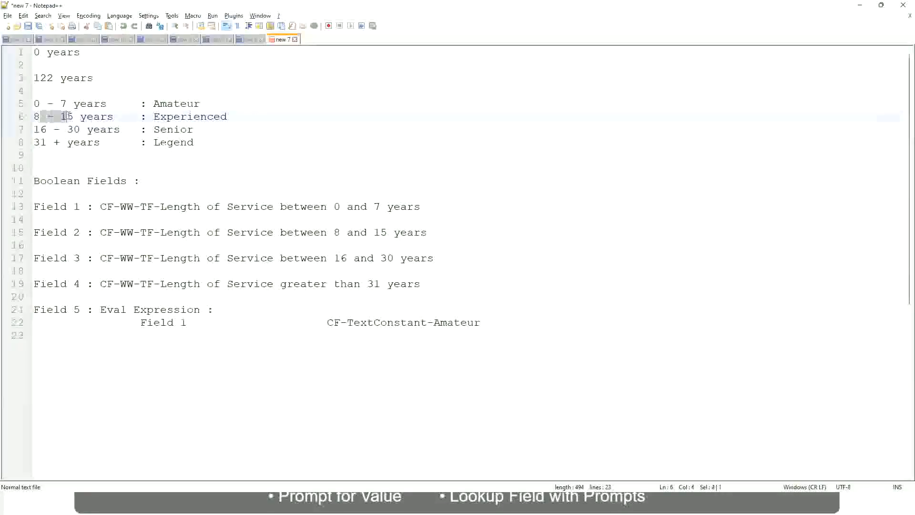
left_click(75, 117)
left_click(106, 117)
Return to the Workday report and compare the Experienced rows' years of service with the 8 - 15 years band
key("alt+Tab")
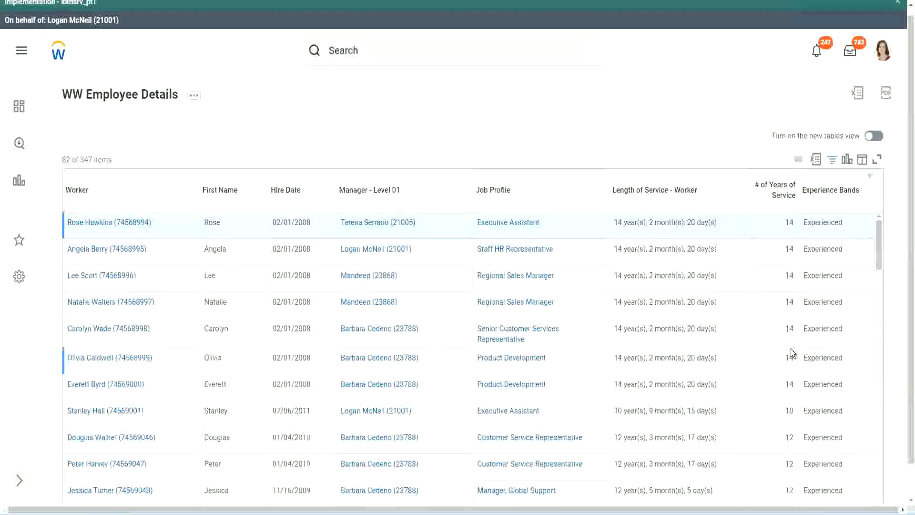
scroll(793, 353, "down", 4)
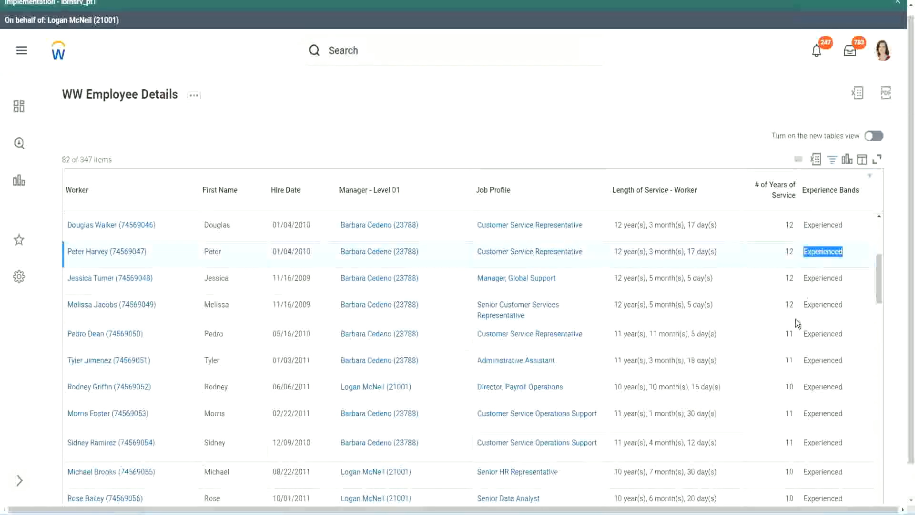
scroll(794, 334, "down", 2)
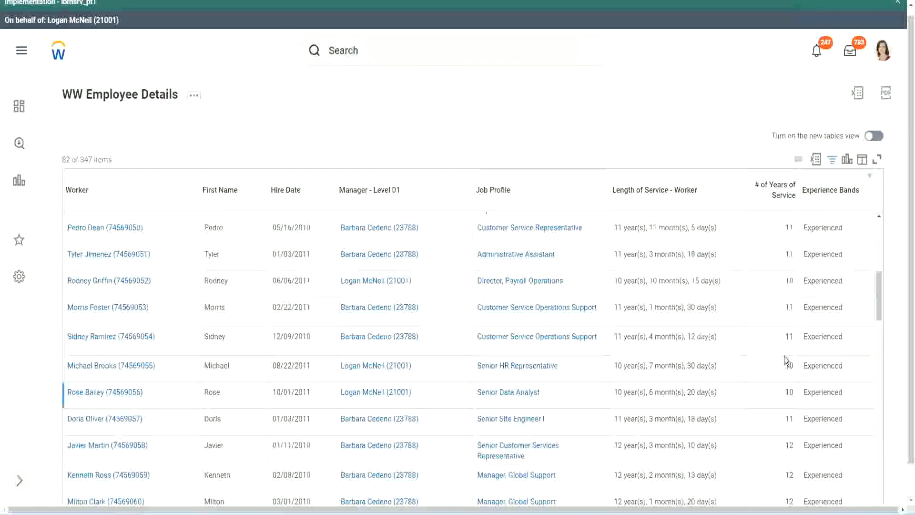
left_click(789, 340)
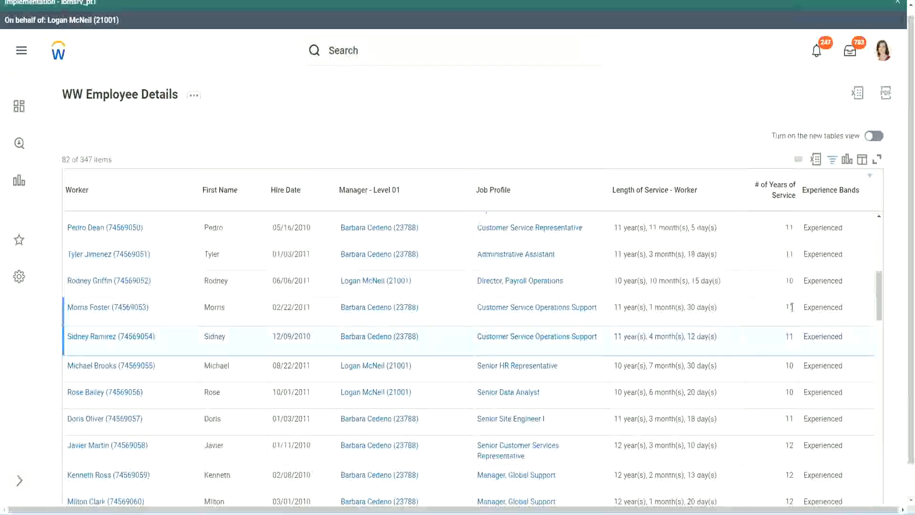
left_click(834, 305)
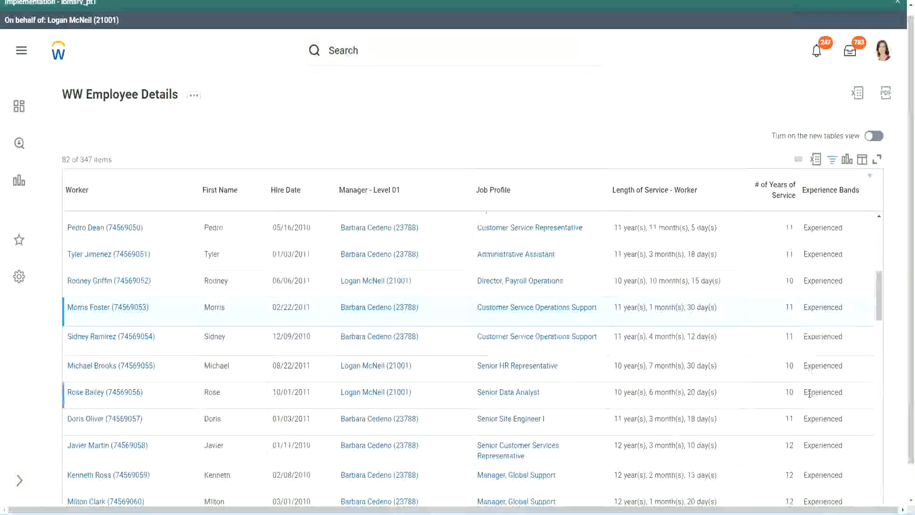
scroll(810, 394, "down", 5)
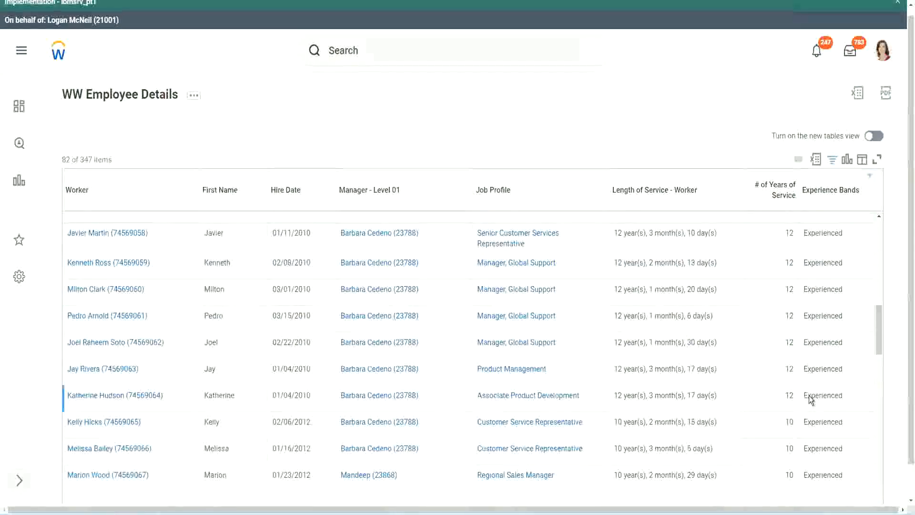